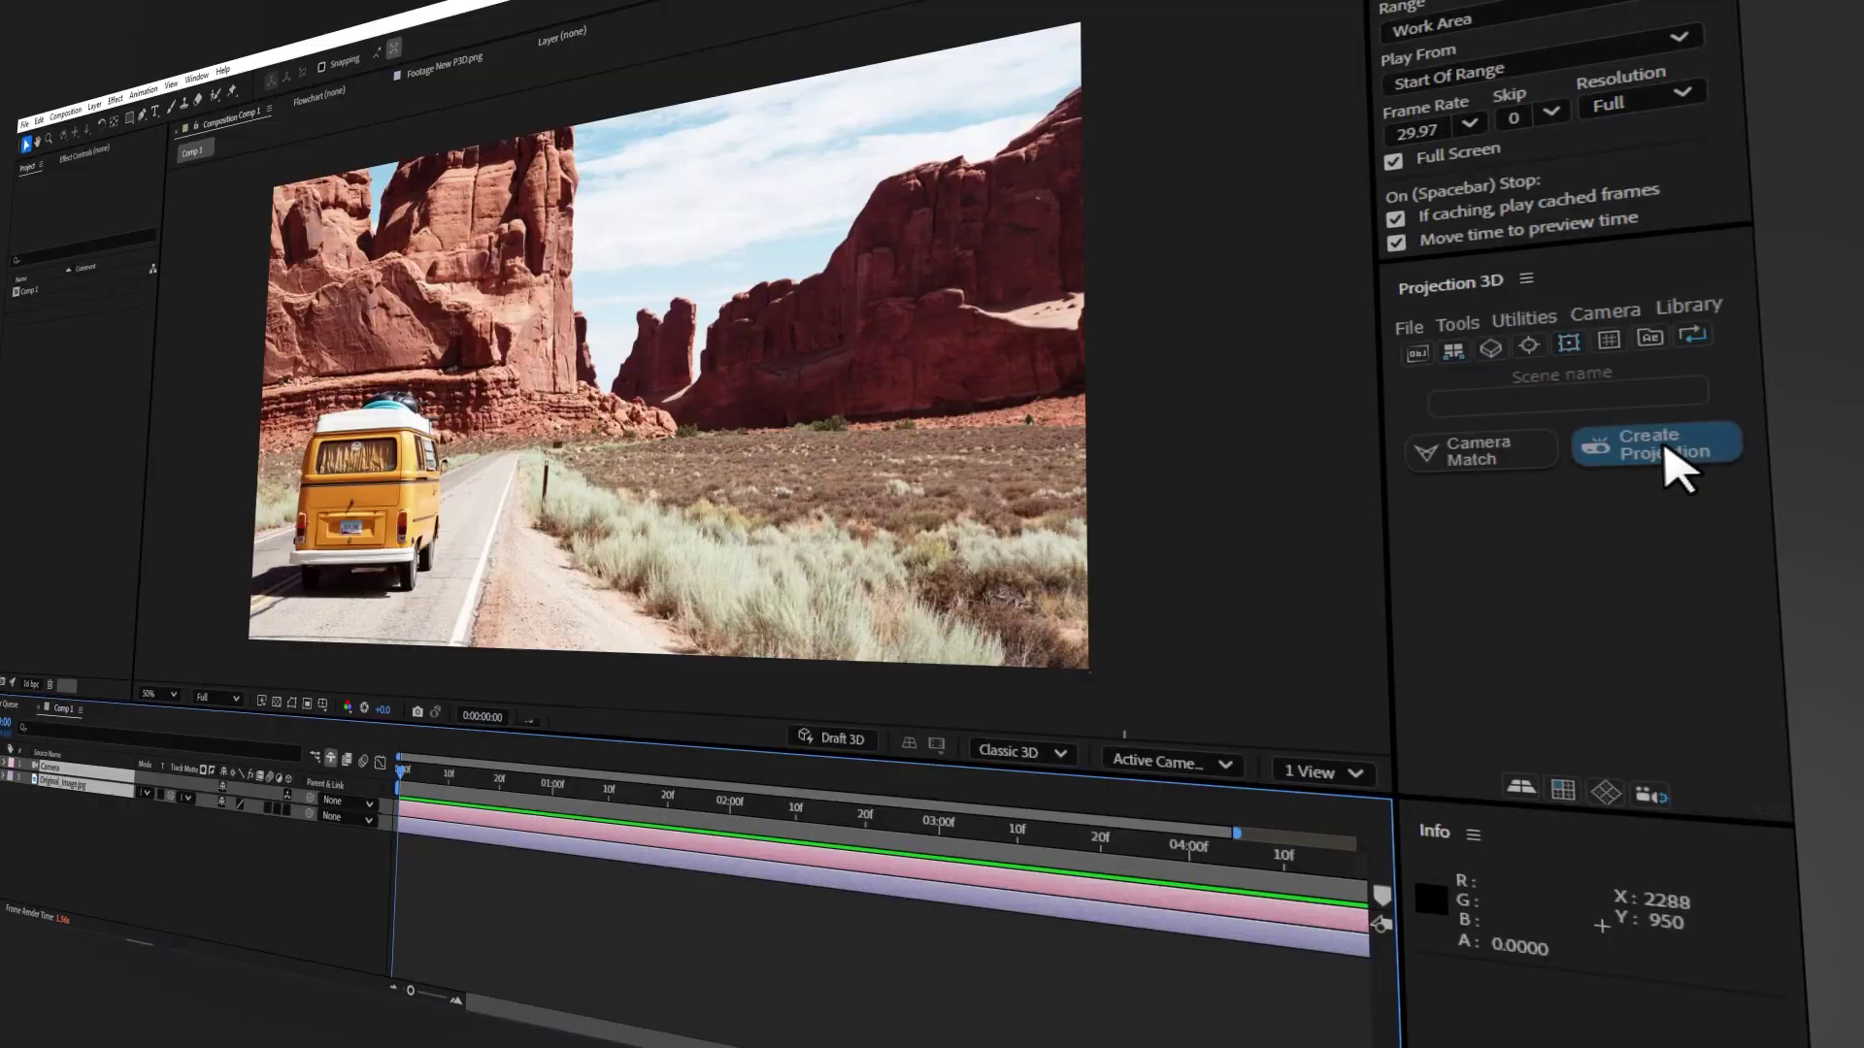
# Step: Create a projection scene from the road photo in the Projection 3D panel
pyautogui.click(1672, 463)
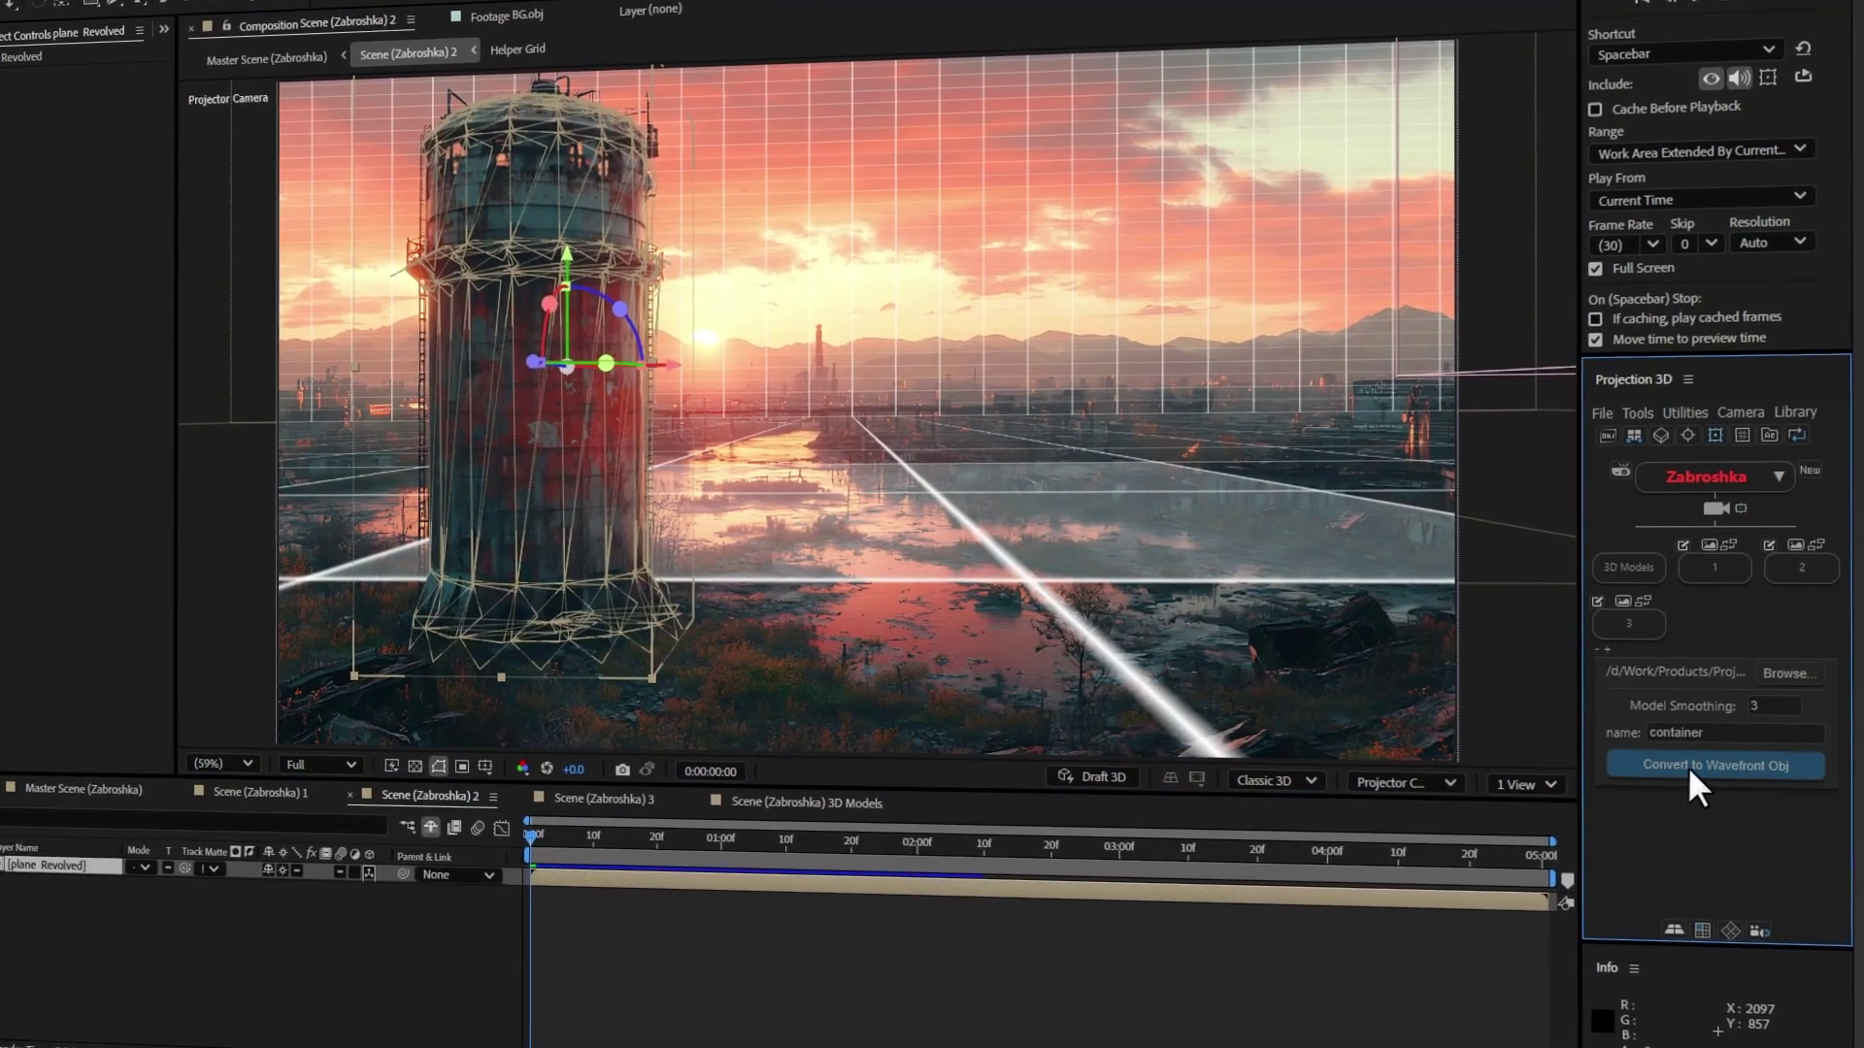
# Step: Convert the tower into the 'container' Wavefront OBJ model, trying and undoing a rotation
pyautogui.click(1709, 767)
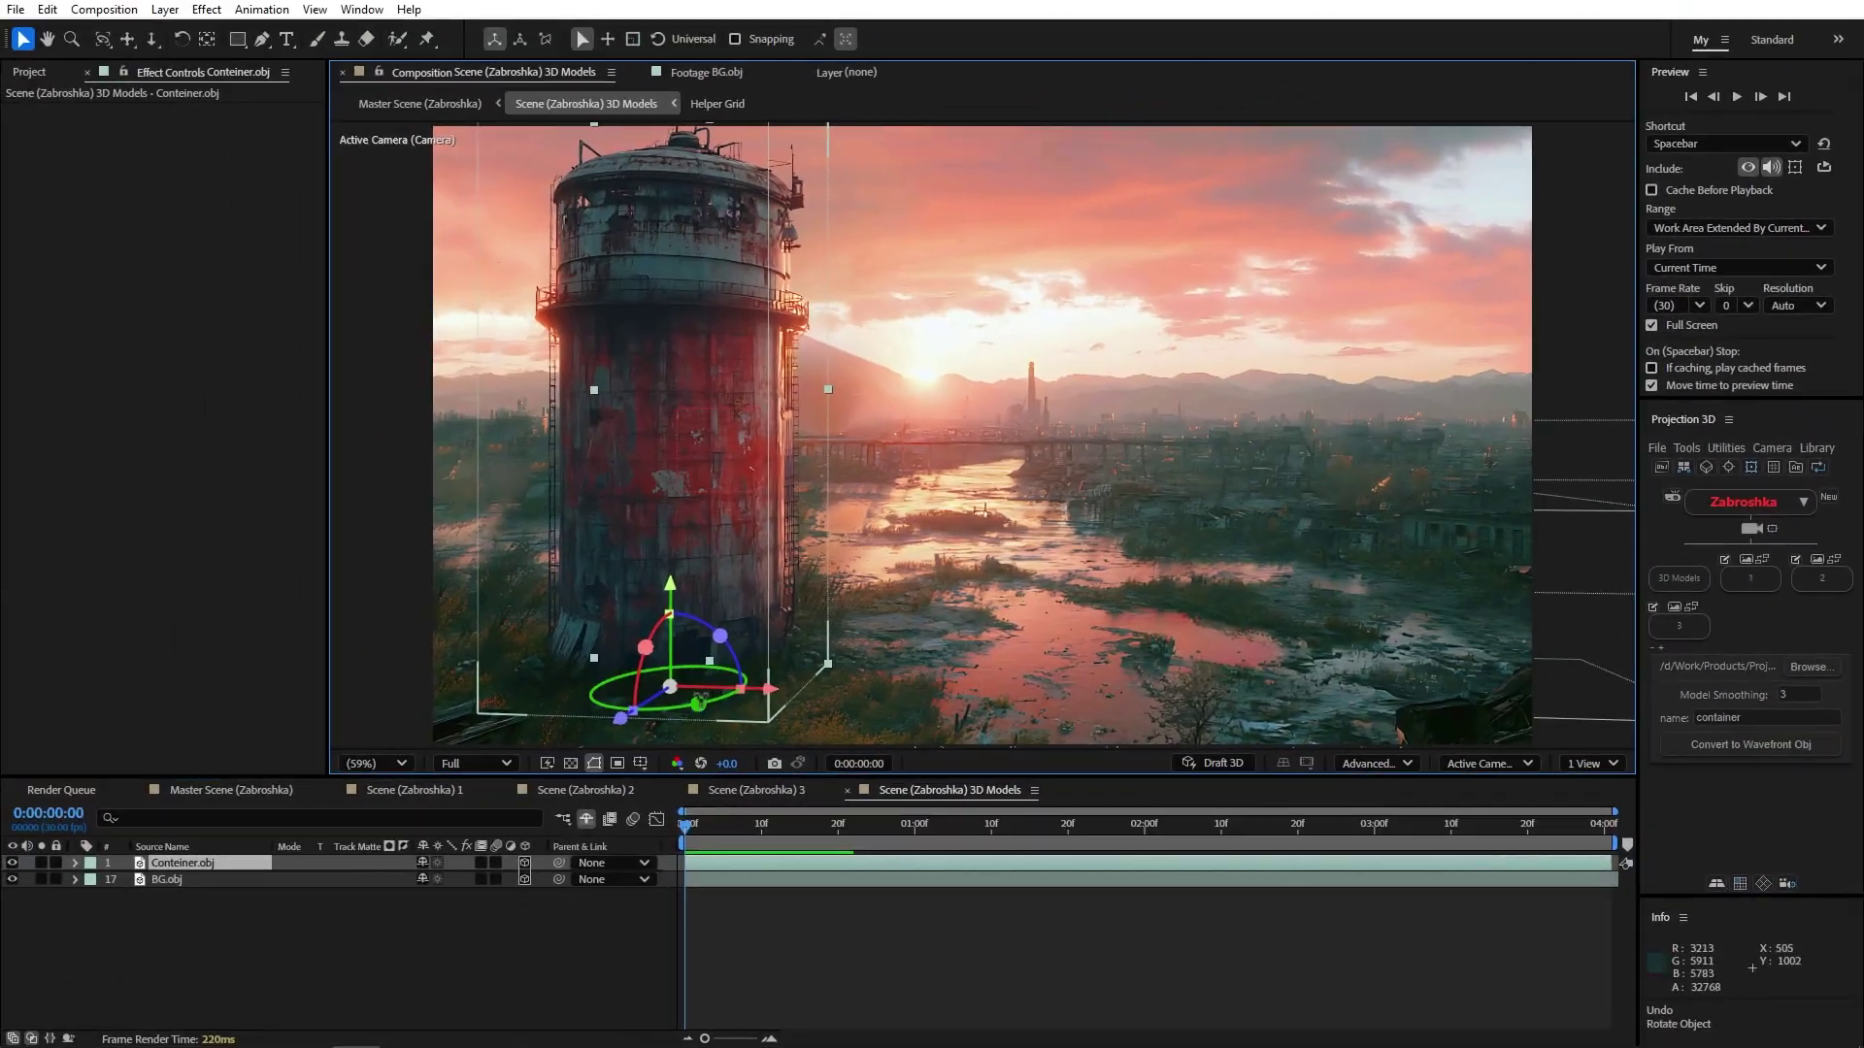
pyautogui.moveTo(699, 708)
pyautogui.mouseDown()
pyautogui.moveTo(670, 743)
pyautogui.moveTo(694, 637)
pyautogui.mouseUp()
pyautogui.hotkey('ctrl', 'z')
# Step: In the Zabroshka master scene, move the Movie Camera closer to the tower and preview it
pyautogui.click(212, 797)
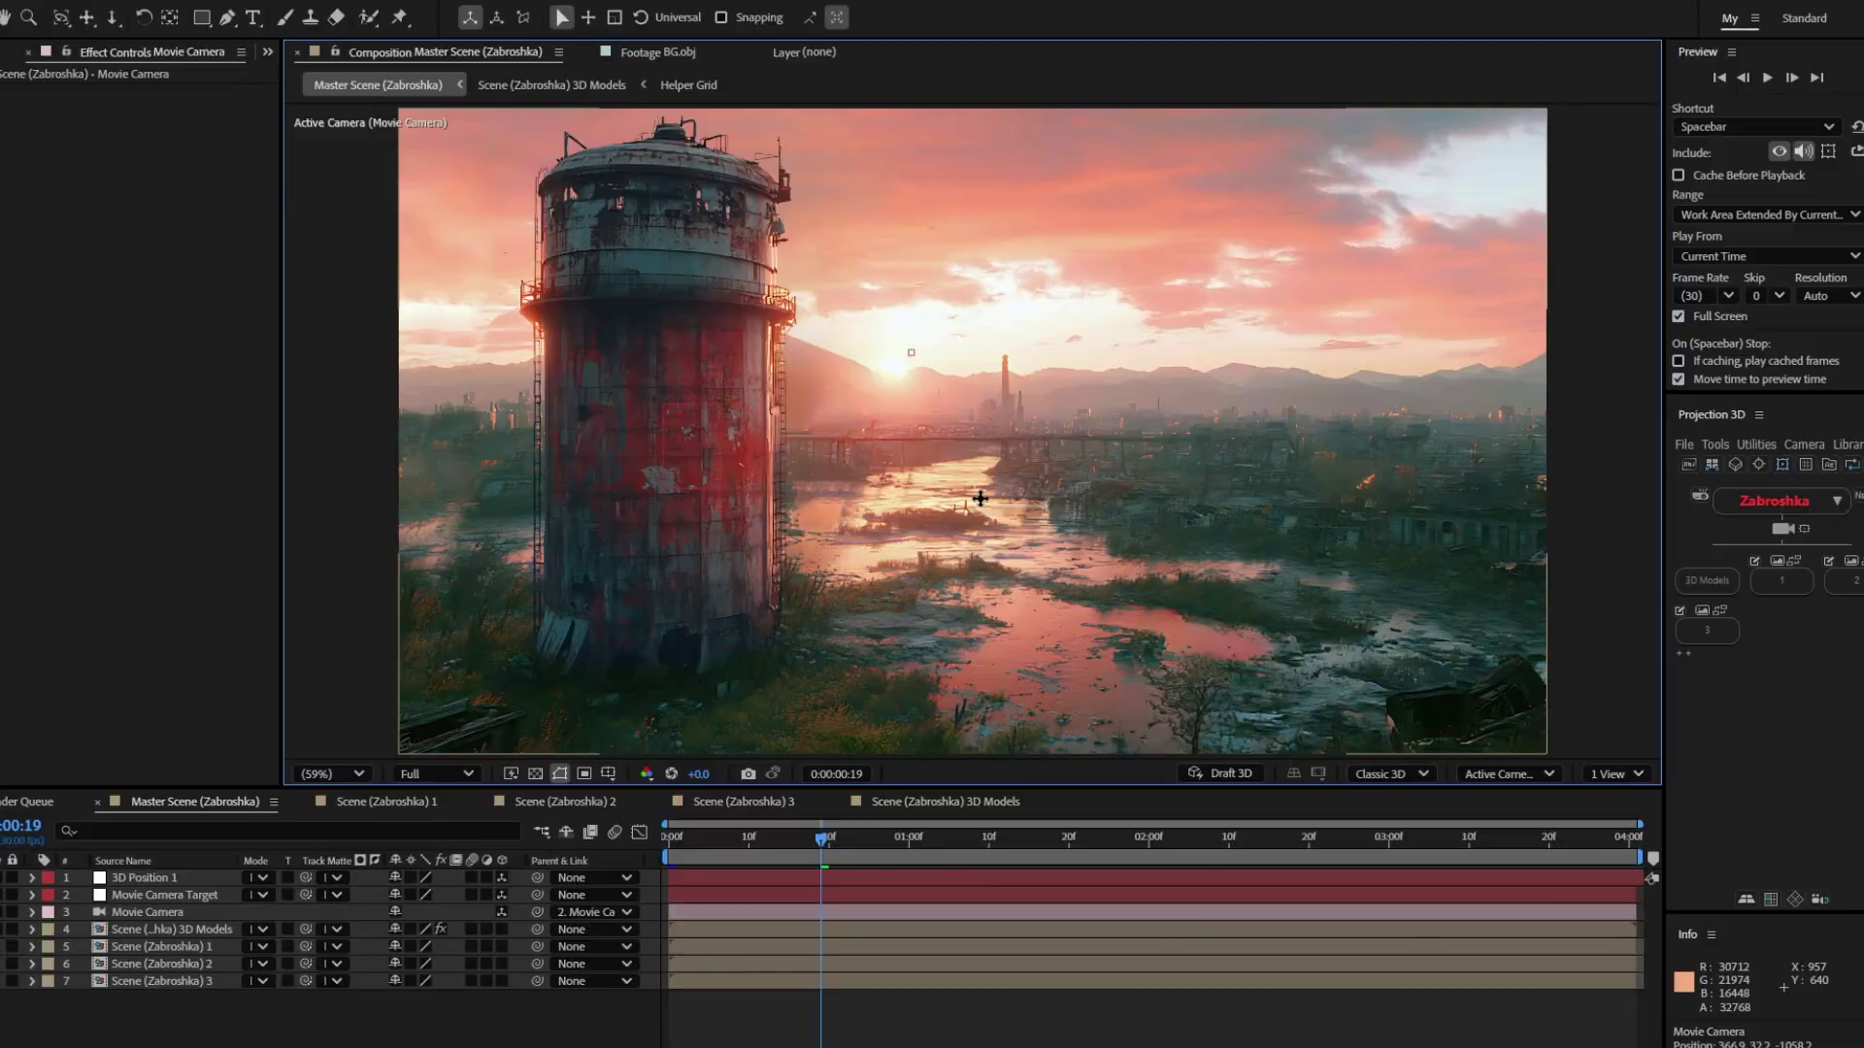
pyautogui.moveTo(1028, 444); pyautogui.dragTo(954, 522)
pyautogui.press('space')
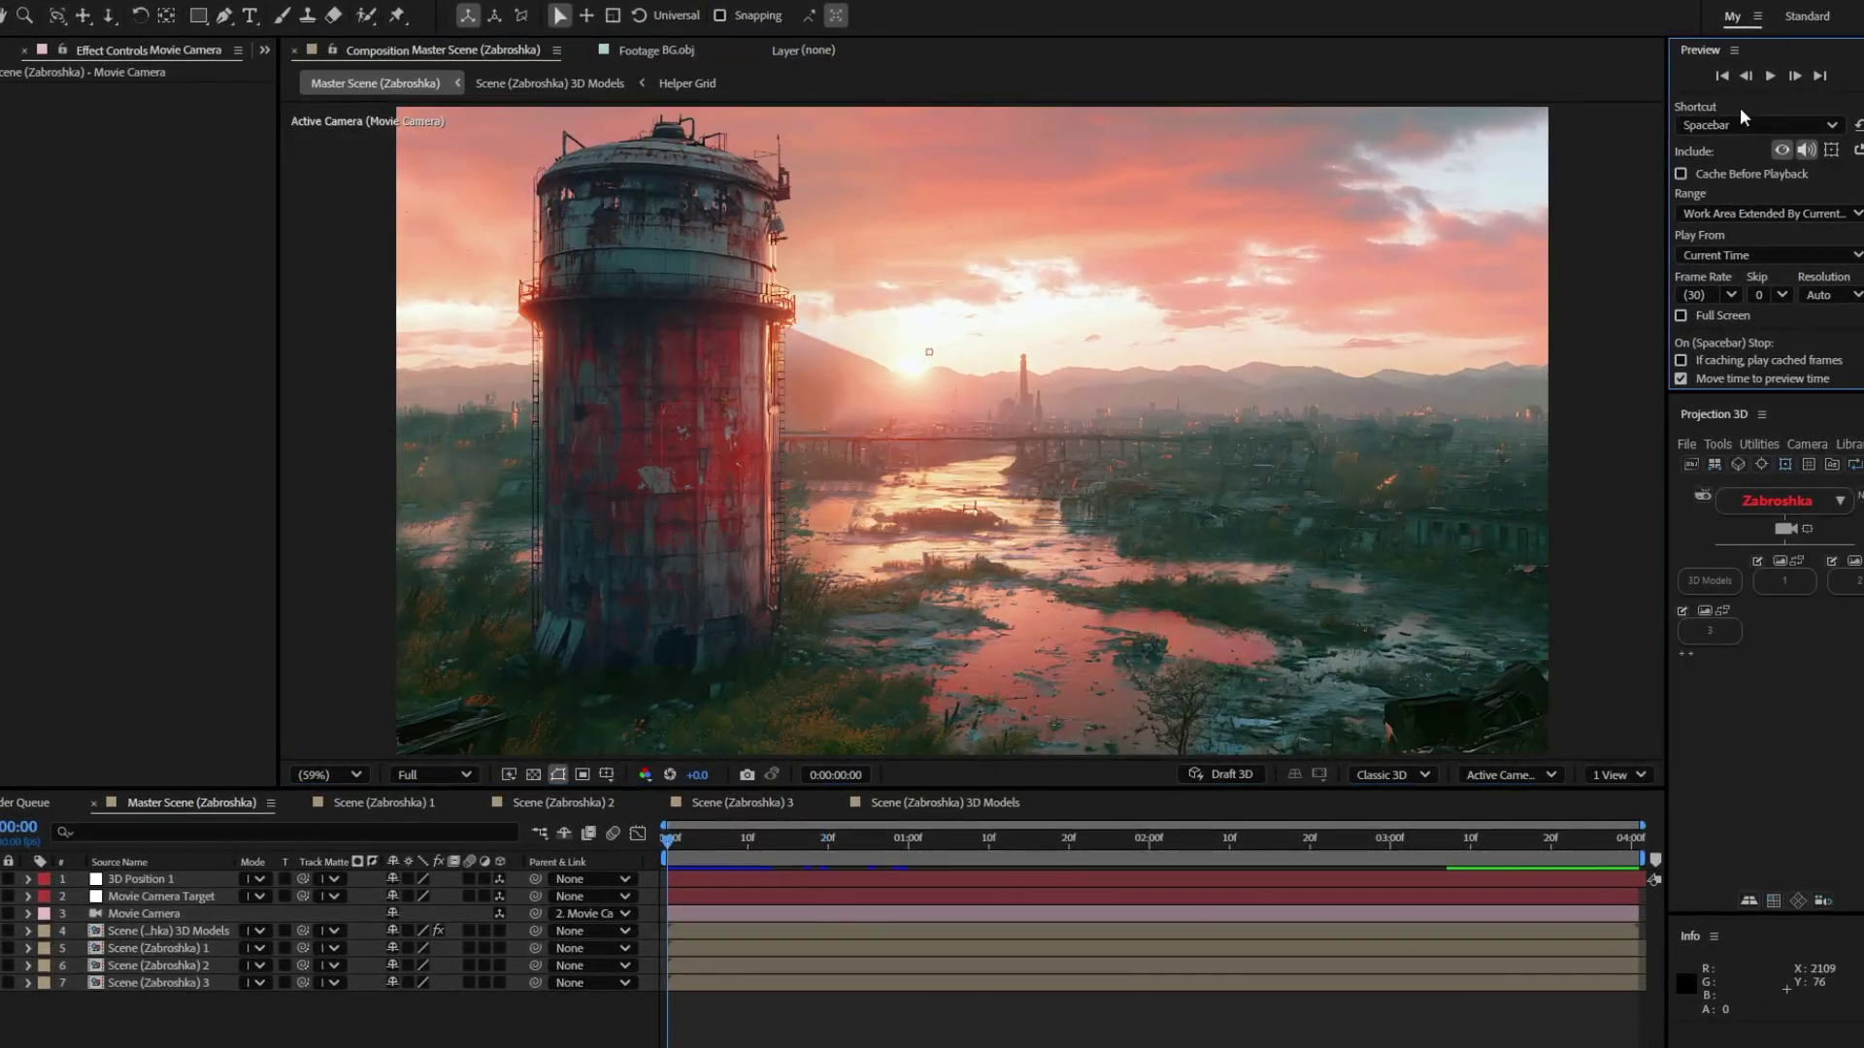
pyautogui.click(1770, 77)
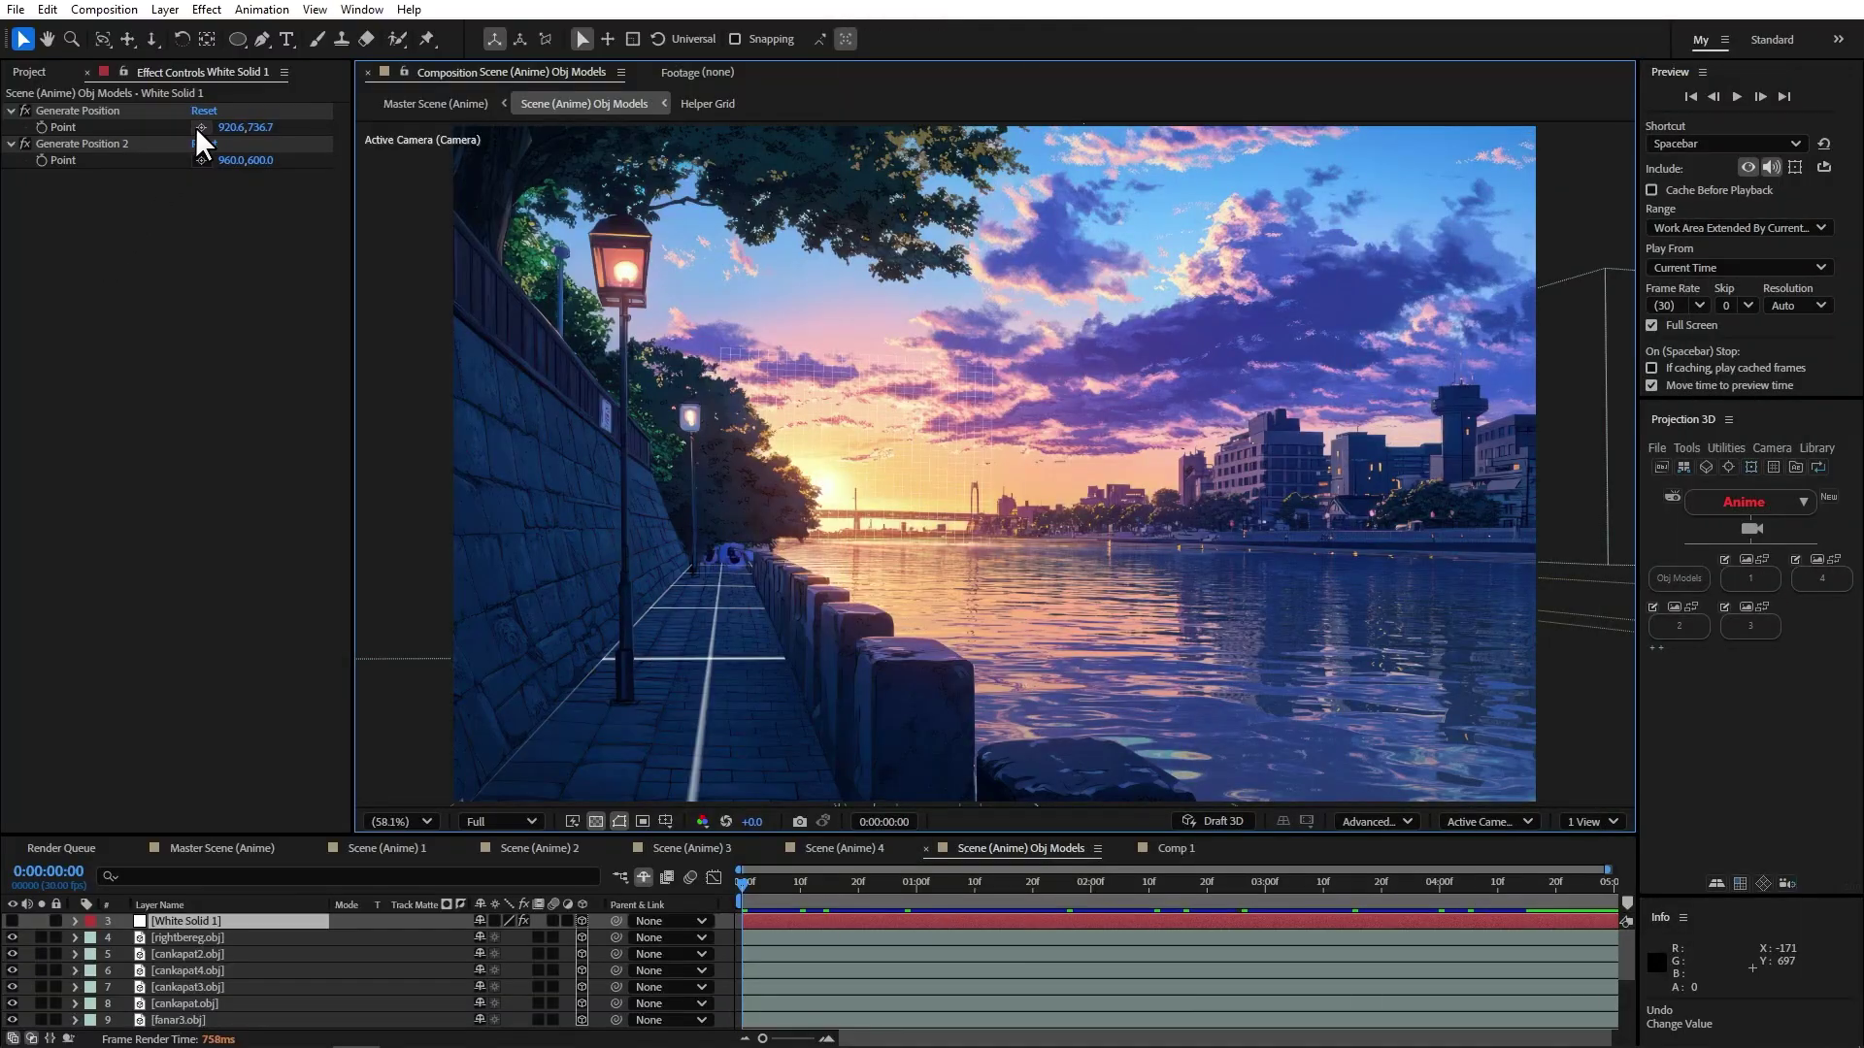
# Step: Reposition the Generate Position point and import the Walk.fbx character model
pyautogui.click(199, 126)
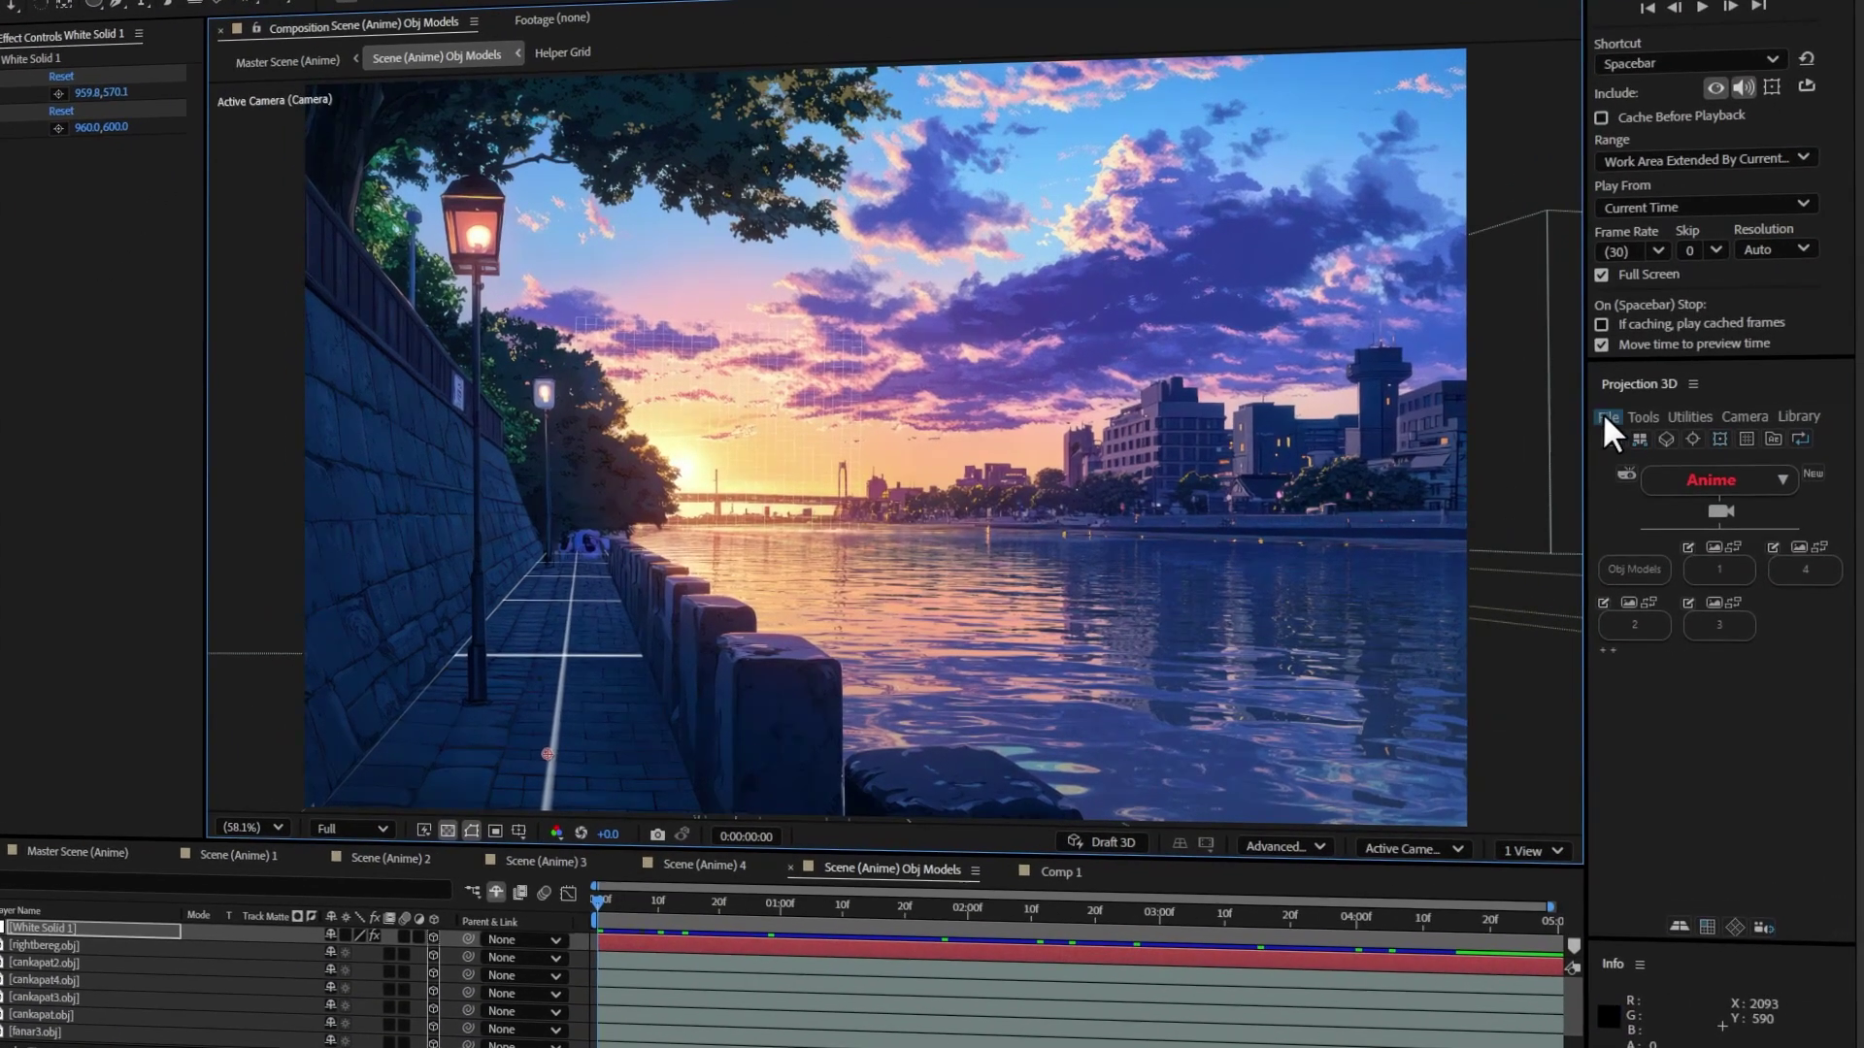
pyautogui.click(1657, 447)
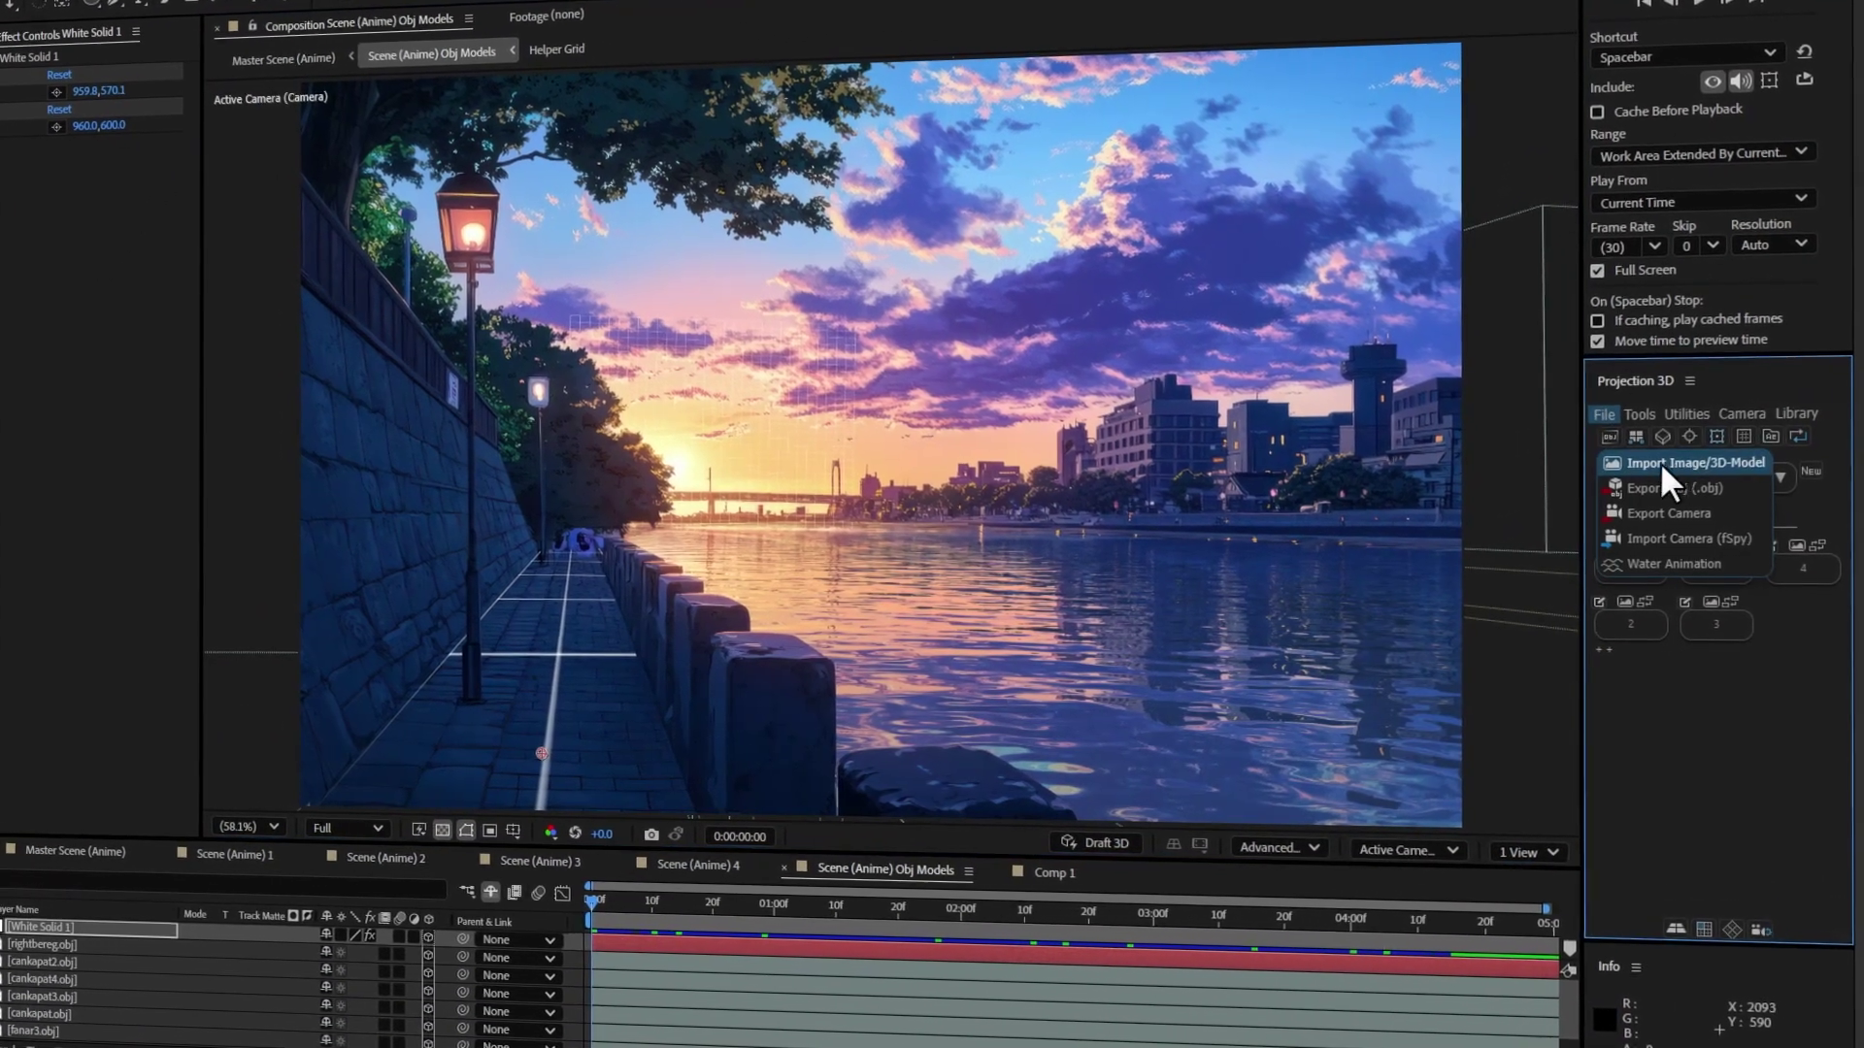
pyautogui.click(1633, 453)
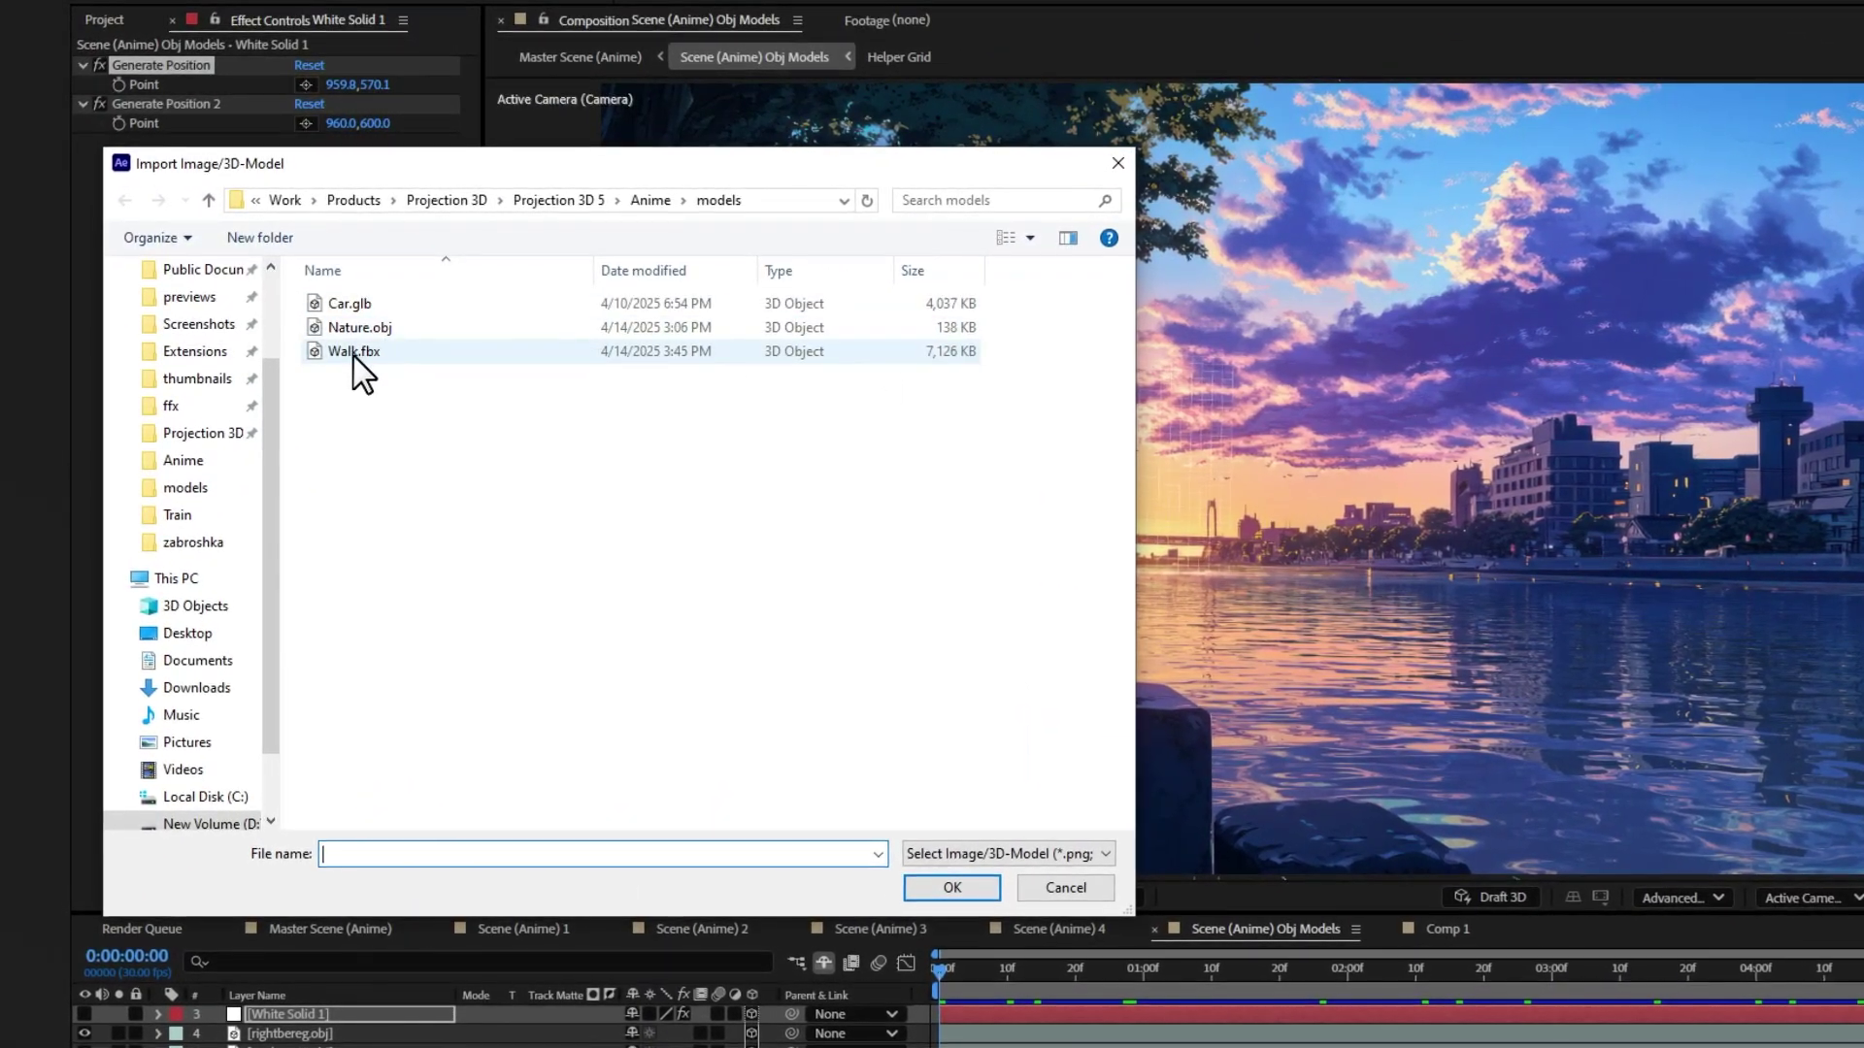
pyautogui.doubleClick(373, 357)
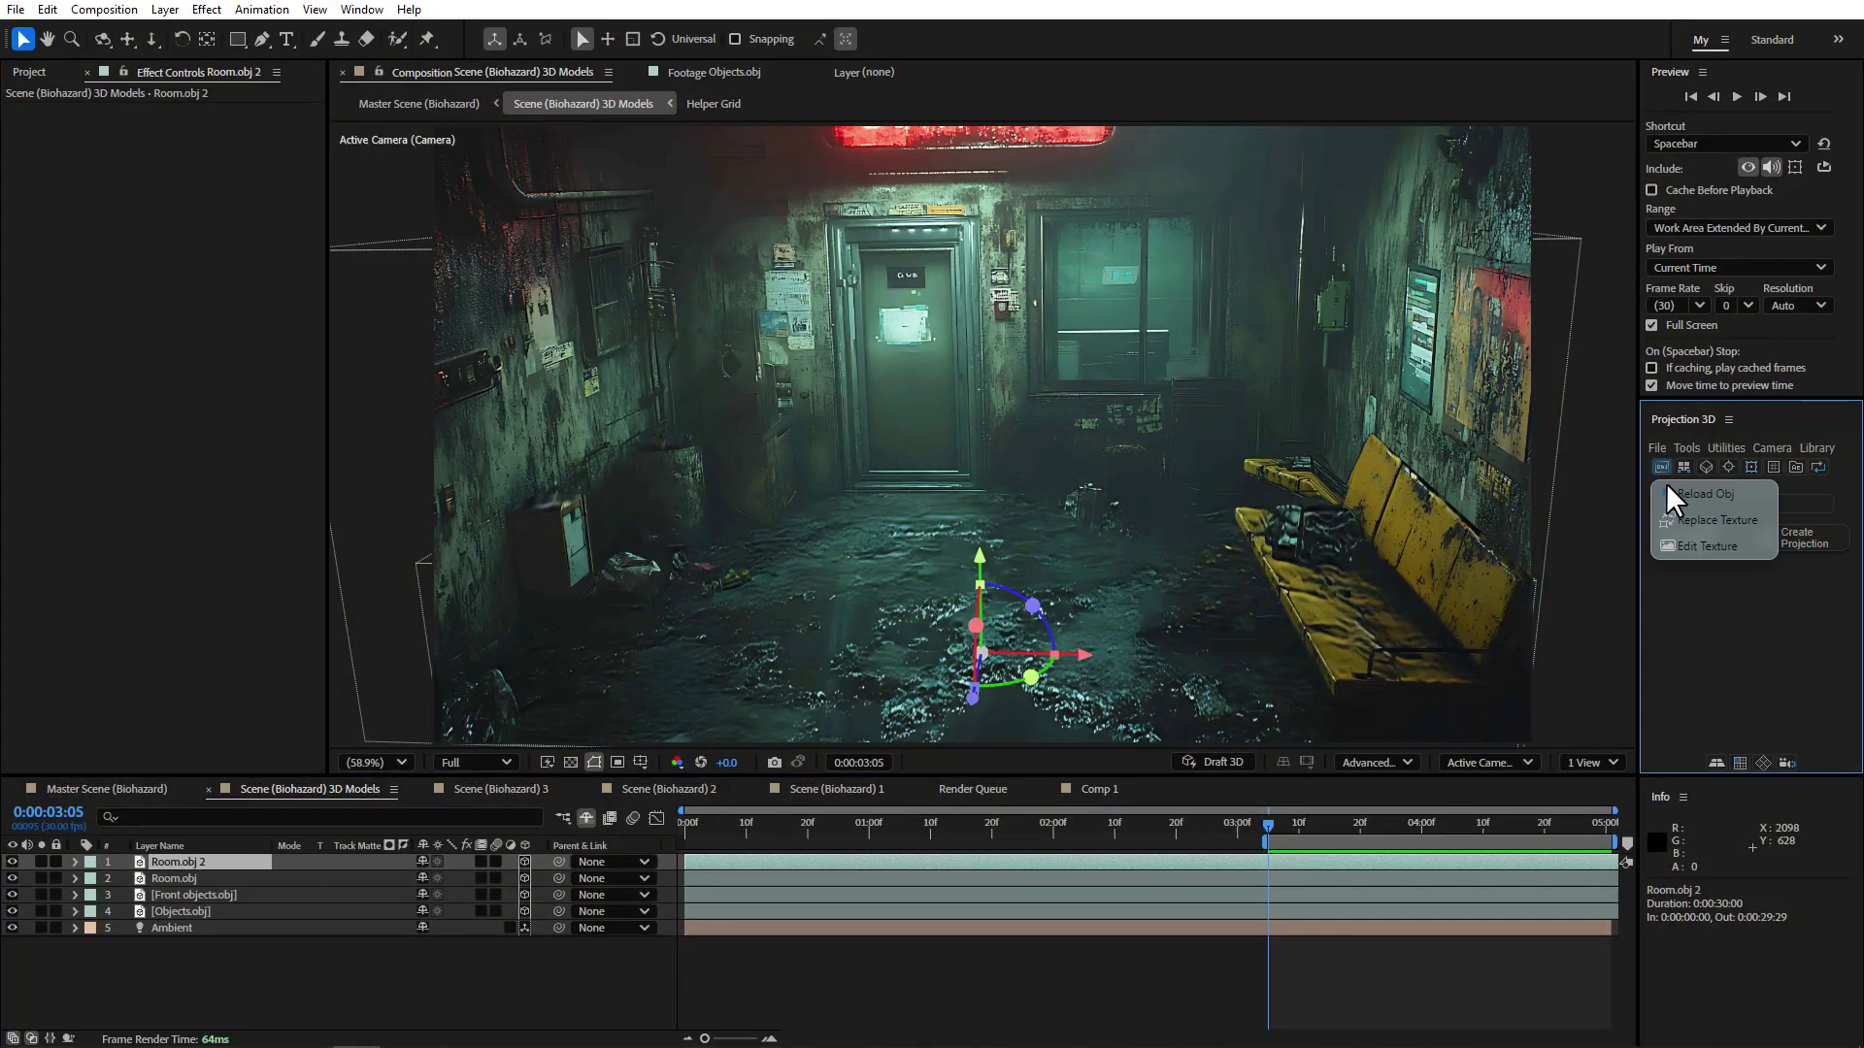
# Step: Swap the room model's texture for BG.jpg, then send the Objects texture to Photoshop
pyautogui.click(1690, 524)
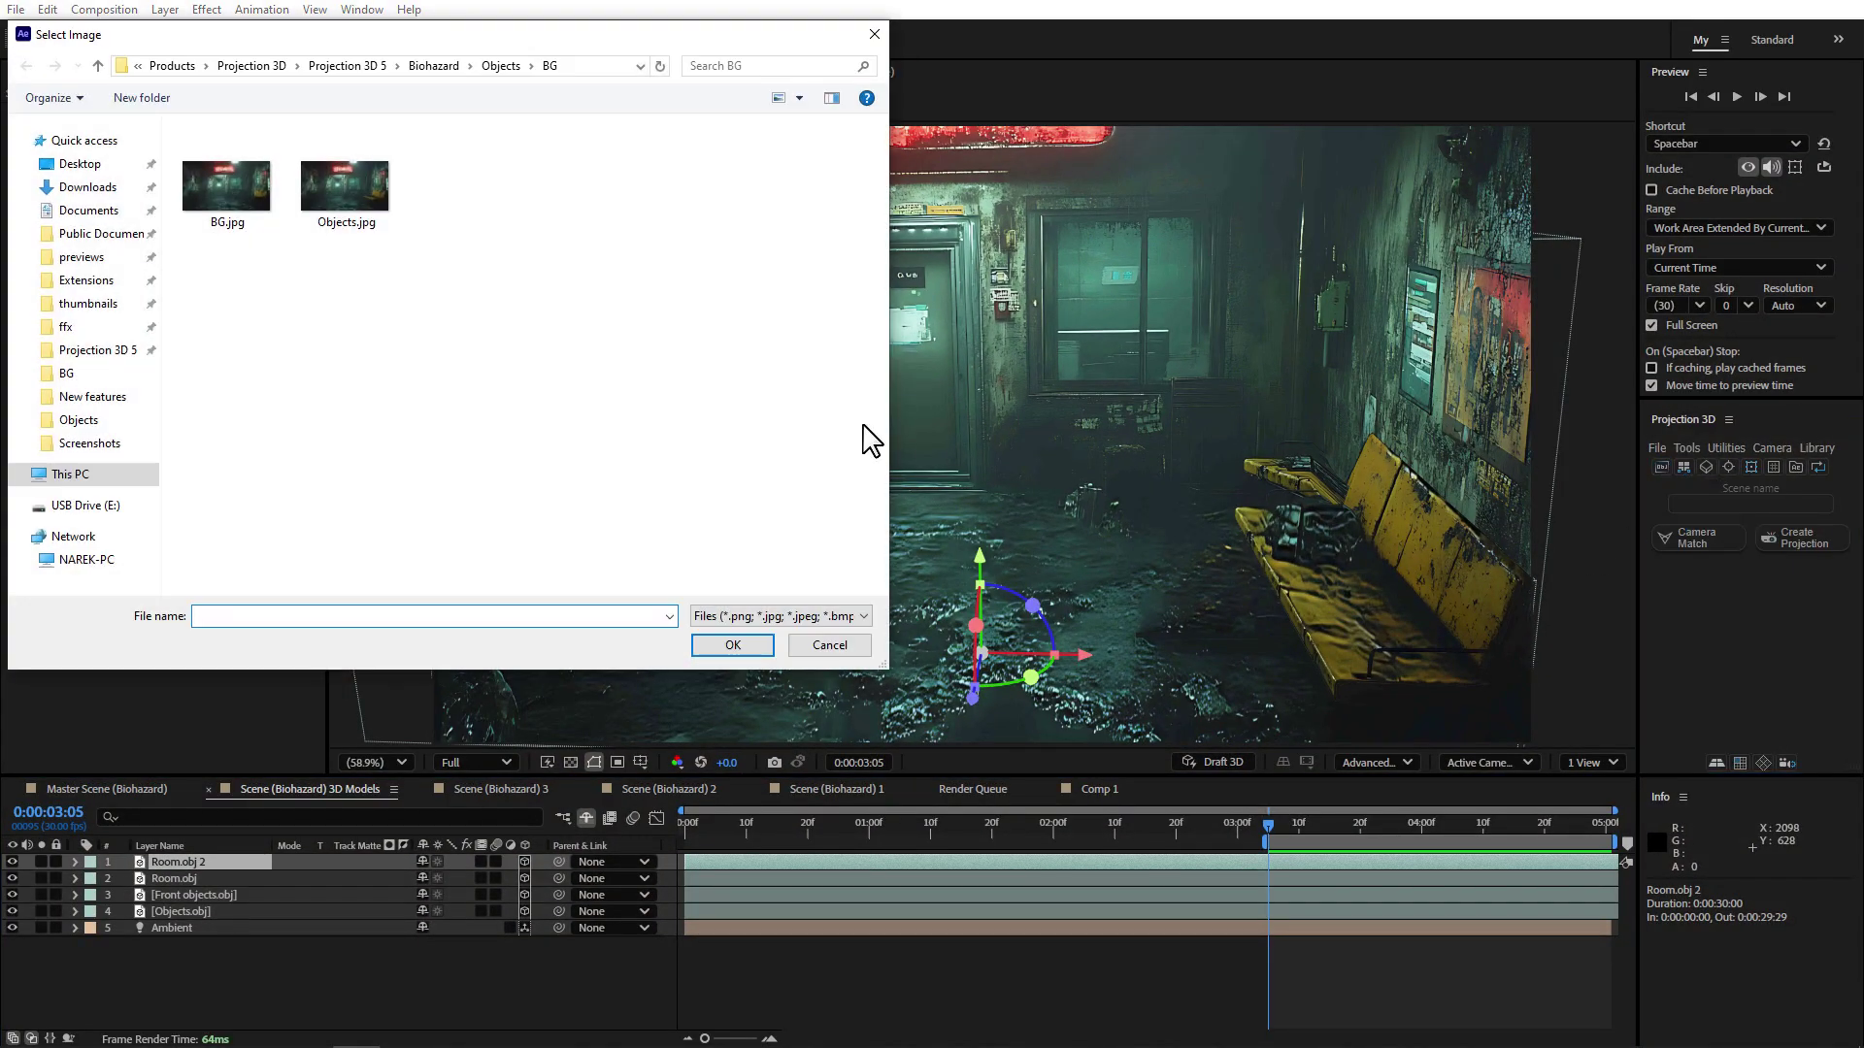
pyautogui.doubleClick(236, 221)
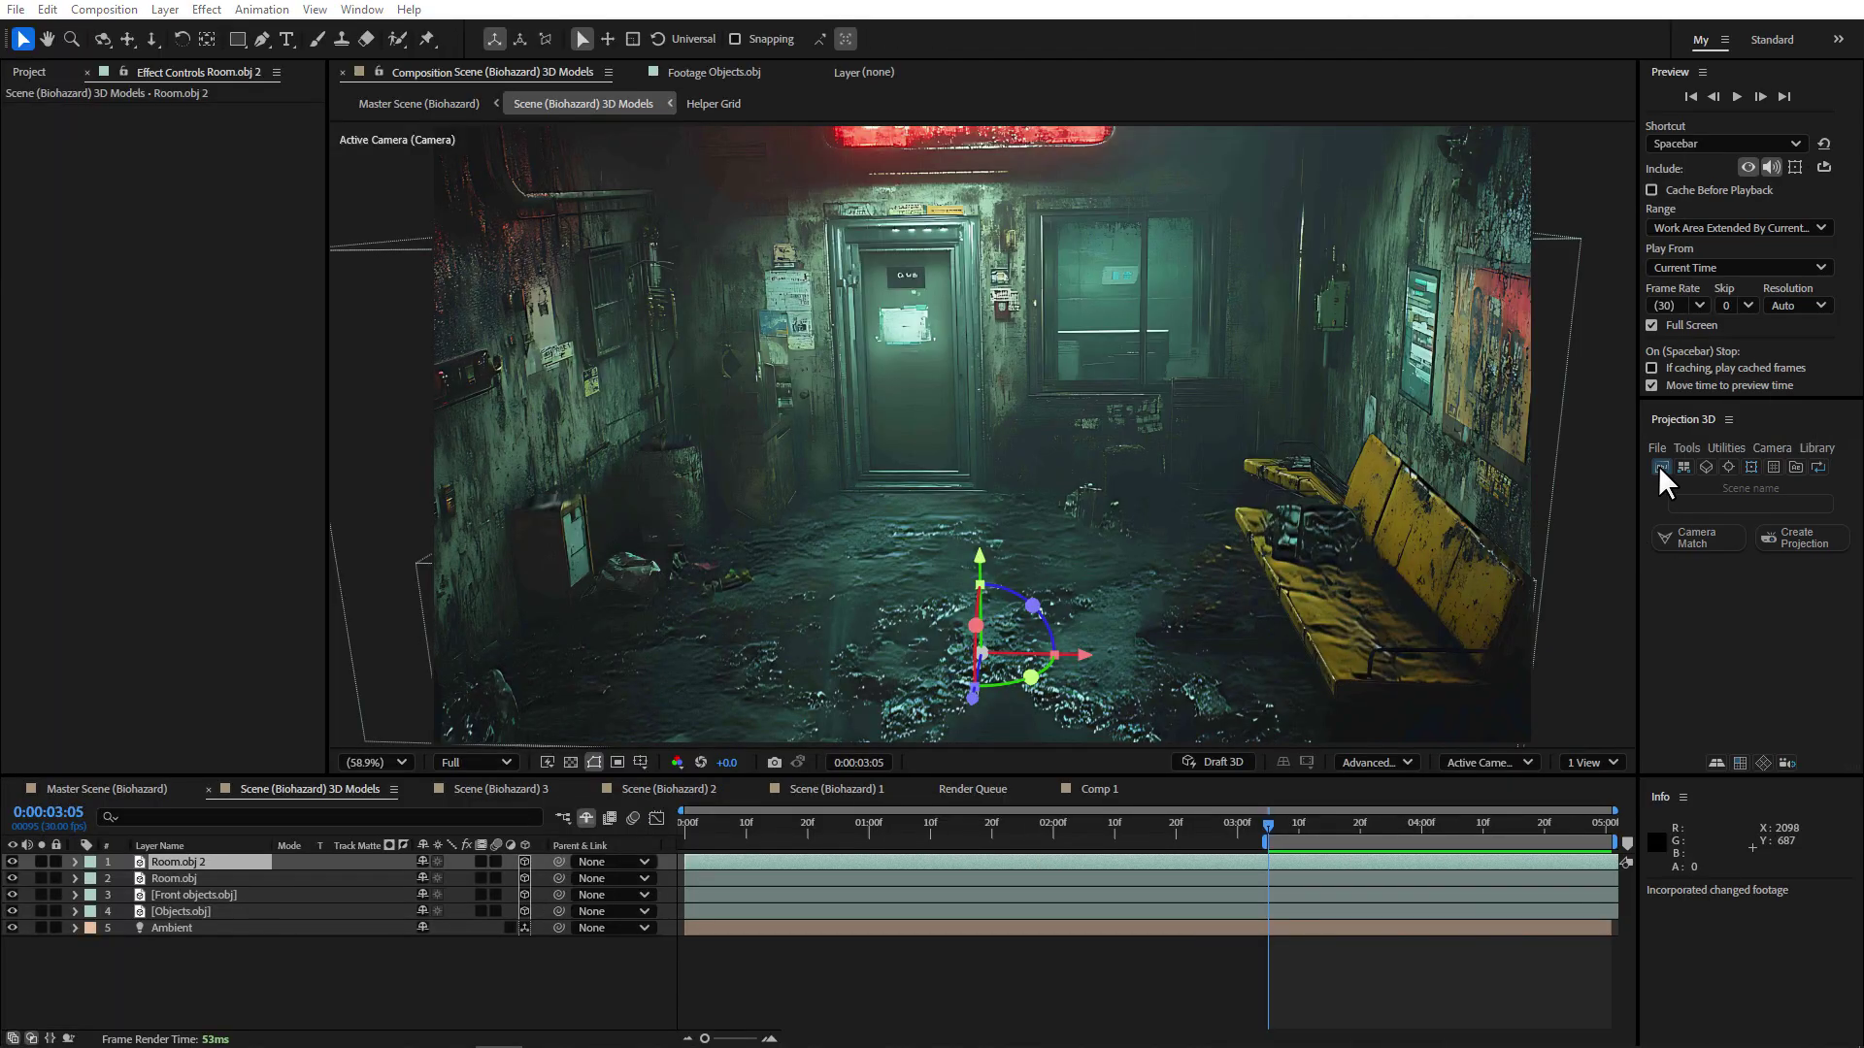
pyautogui.click(1658, 465)
pyautogui.click(1681, 540)
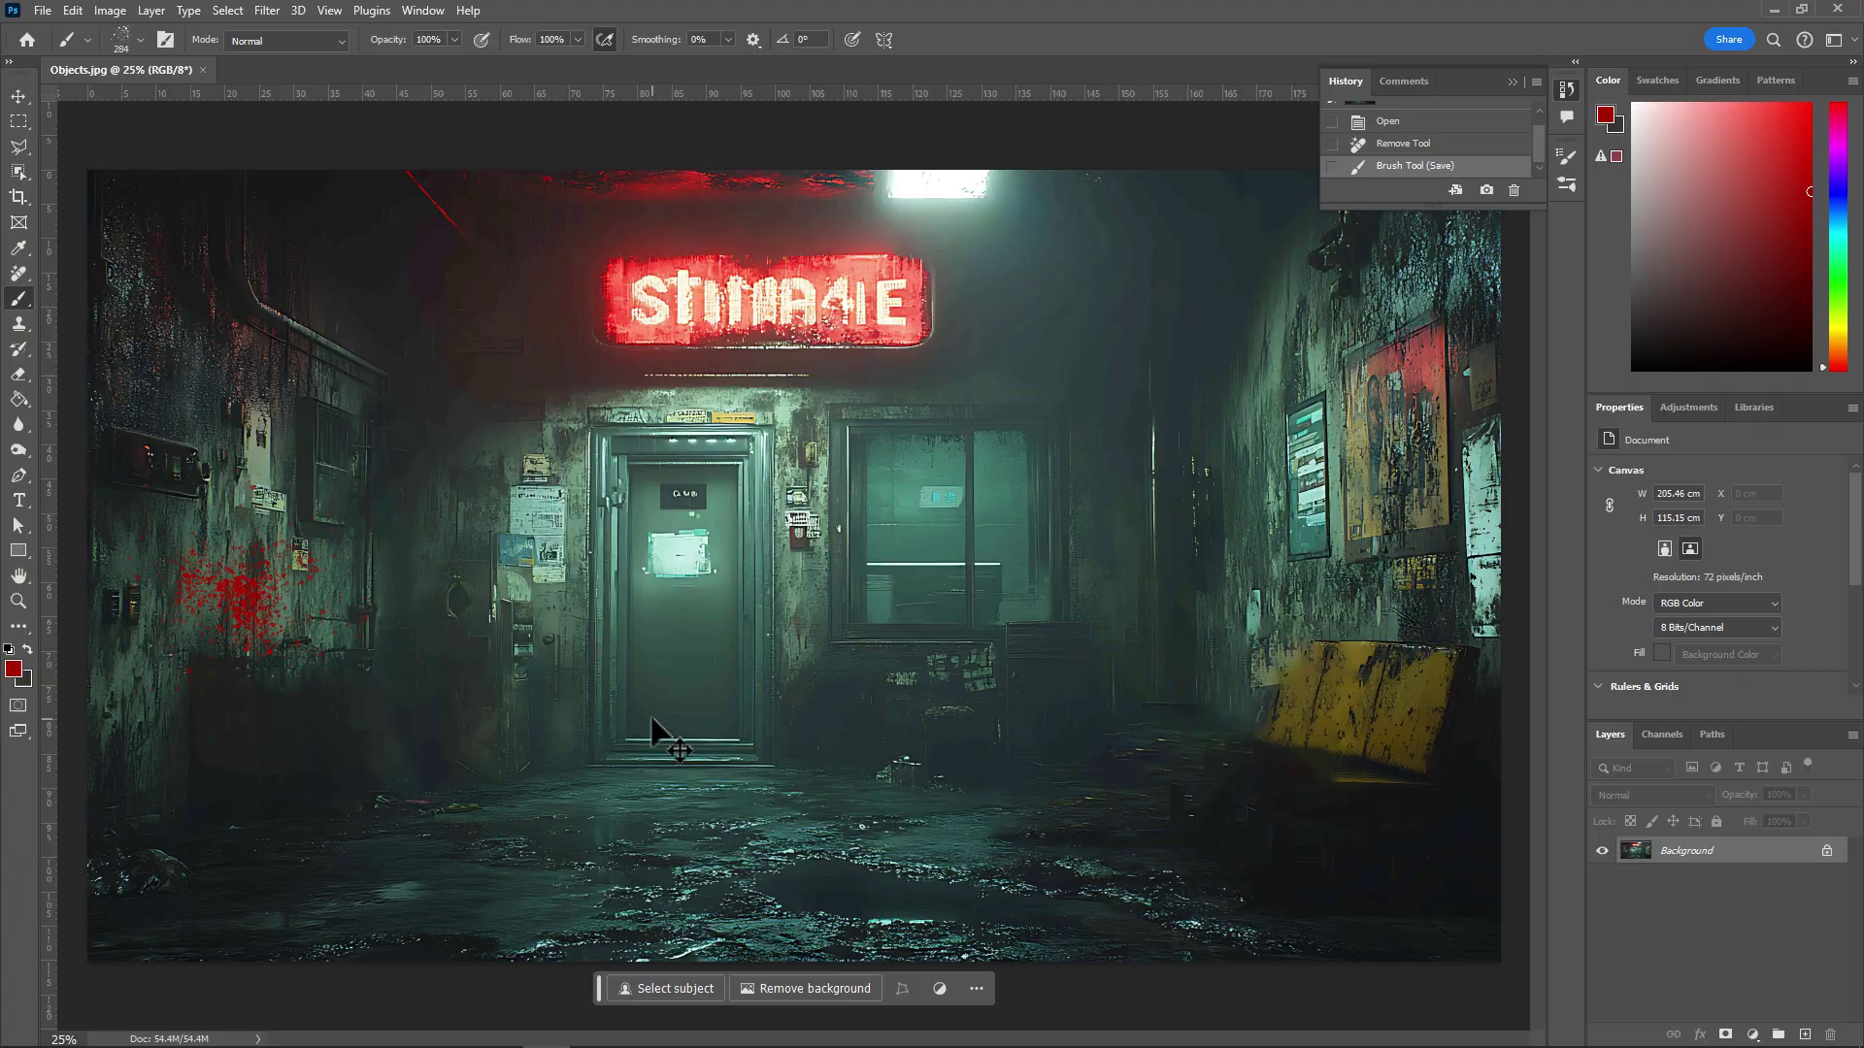
# Step: Minimize Photoshop to see the repainted room texture in After Effects
pyautogui.click(1774, 9)
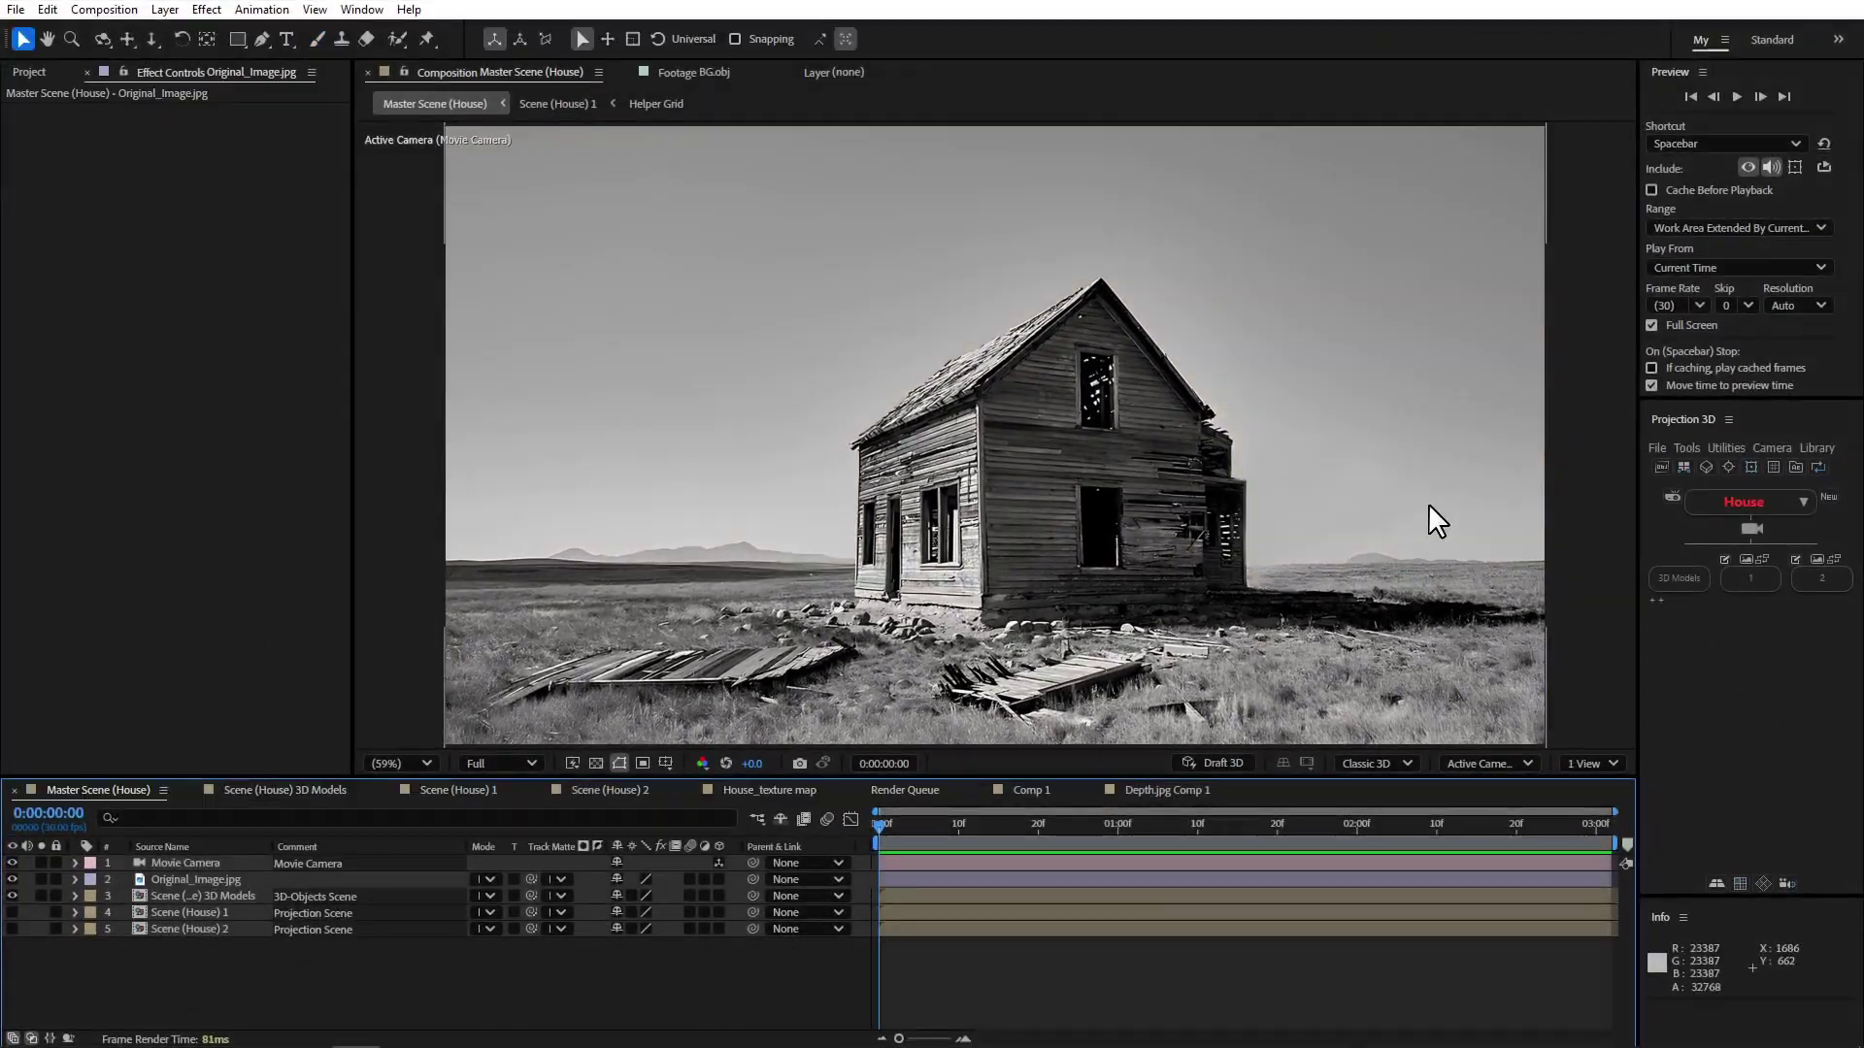
# Step: Open the Displace tool and select the plane layer in Scene (House) 1
pyautogui.click(1682, 448)
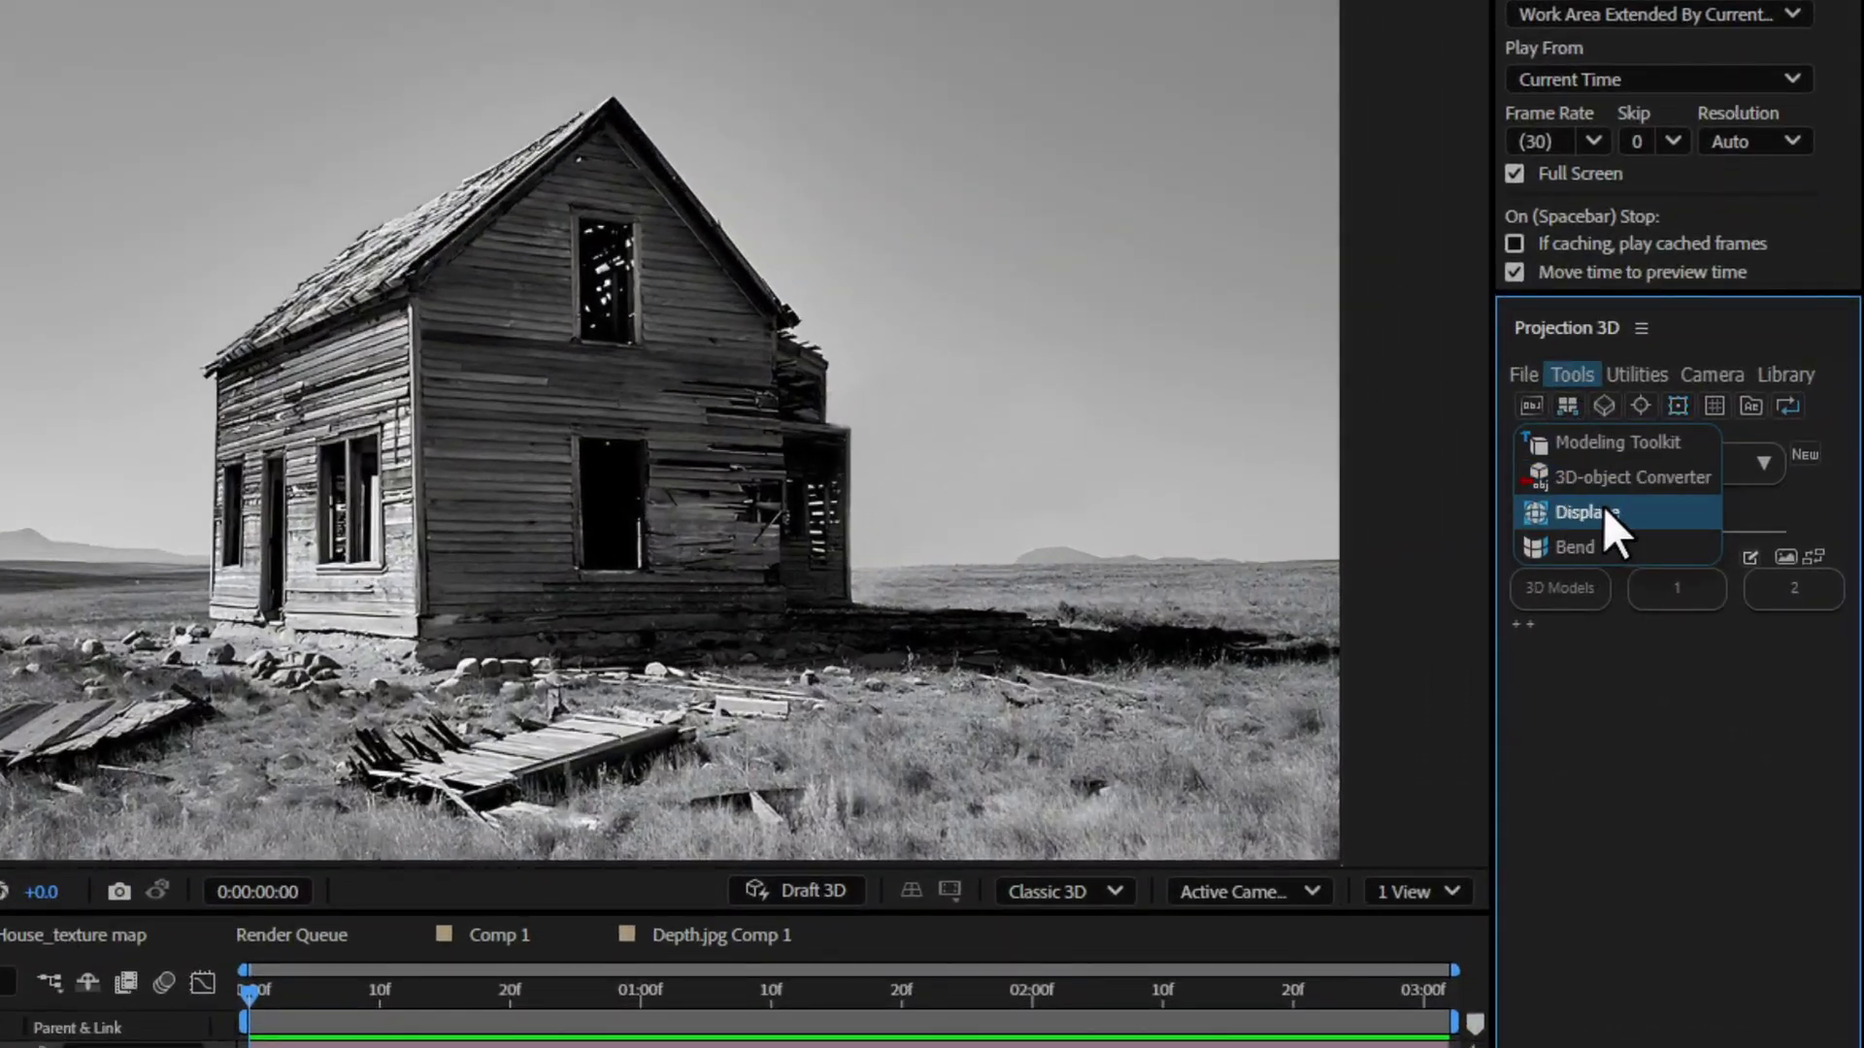
pyautogui.click(1589, 512)
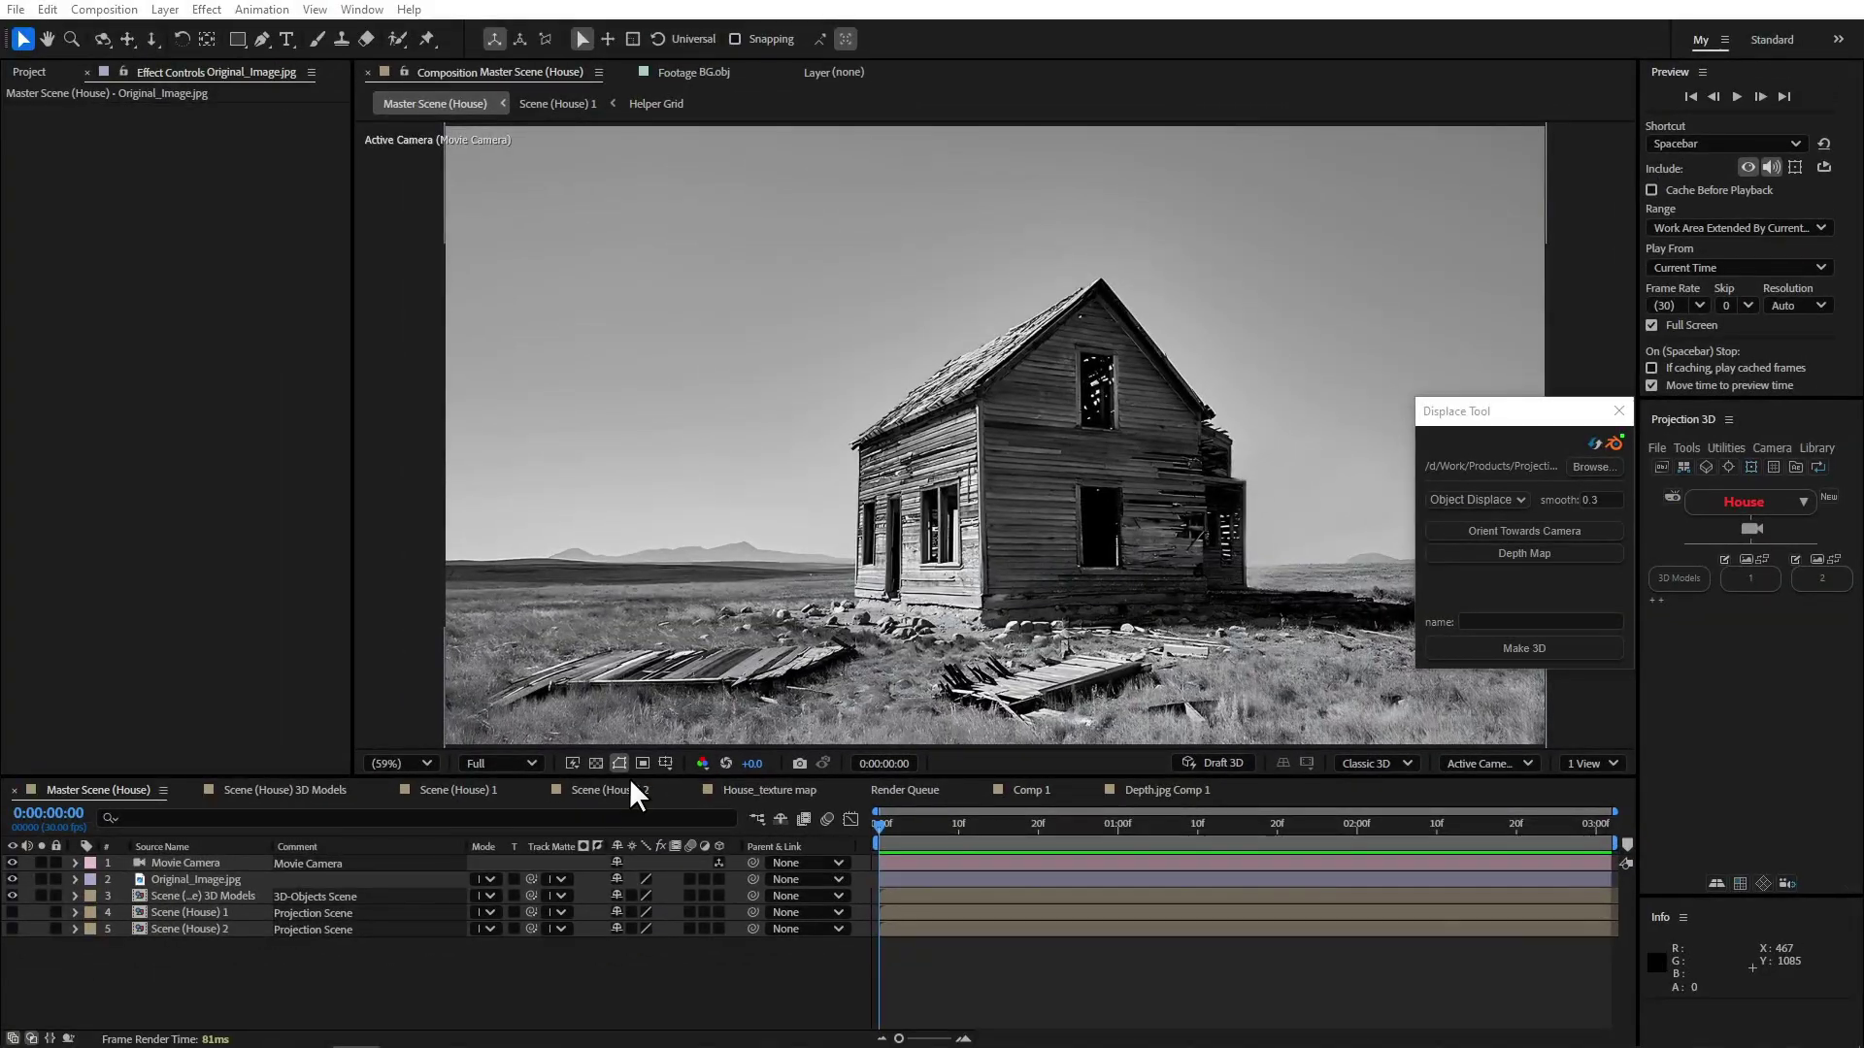
pyautogui.click(447, 789)
pyautogui.click(259, 862)
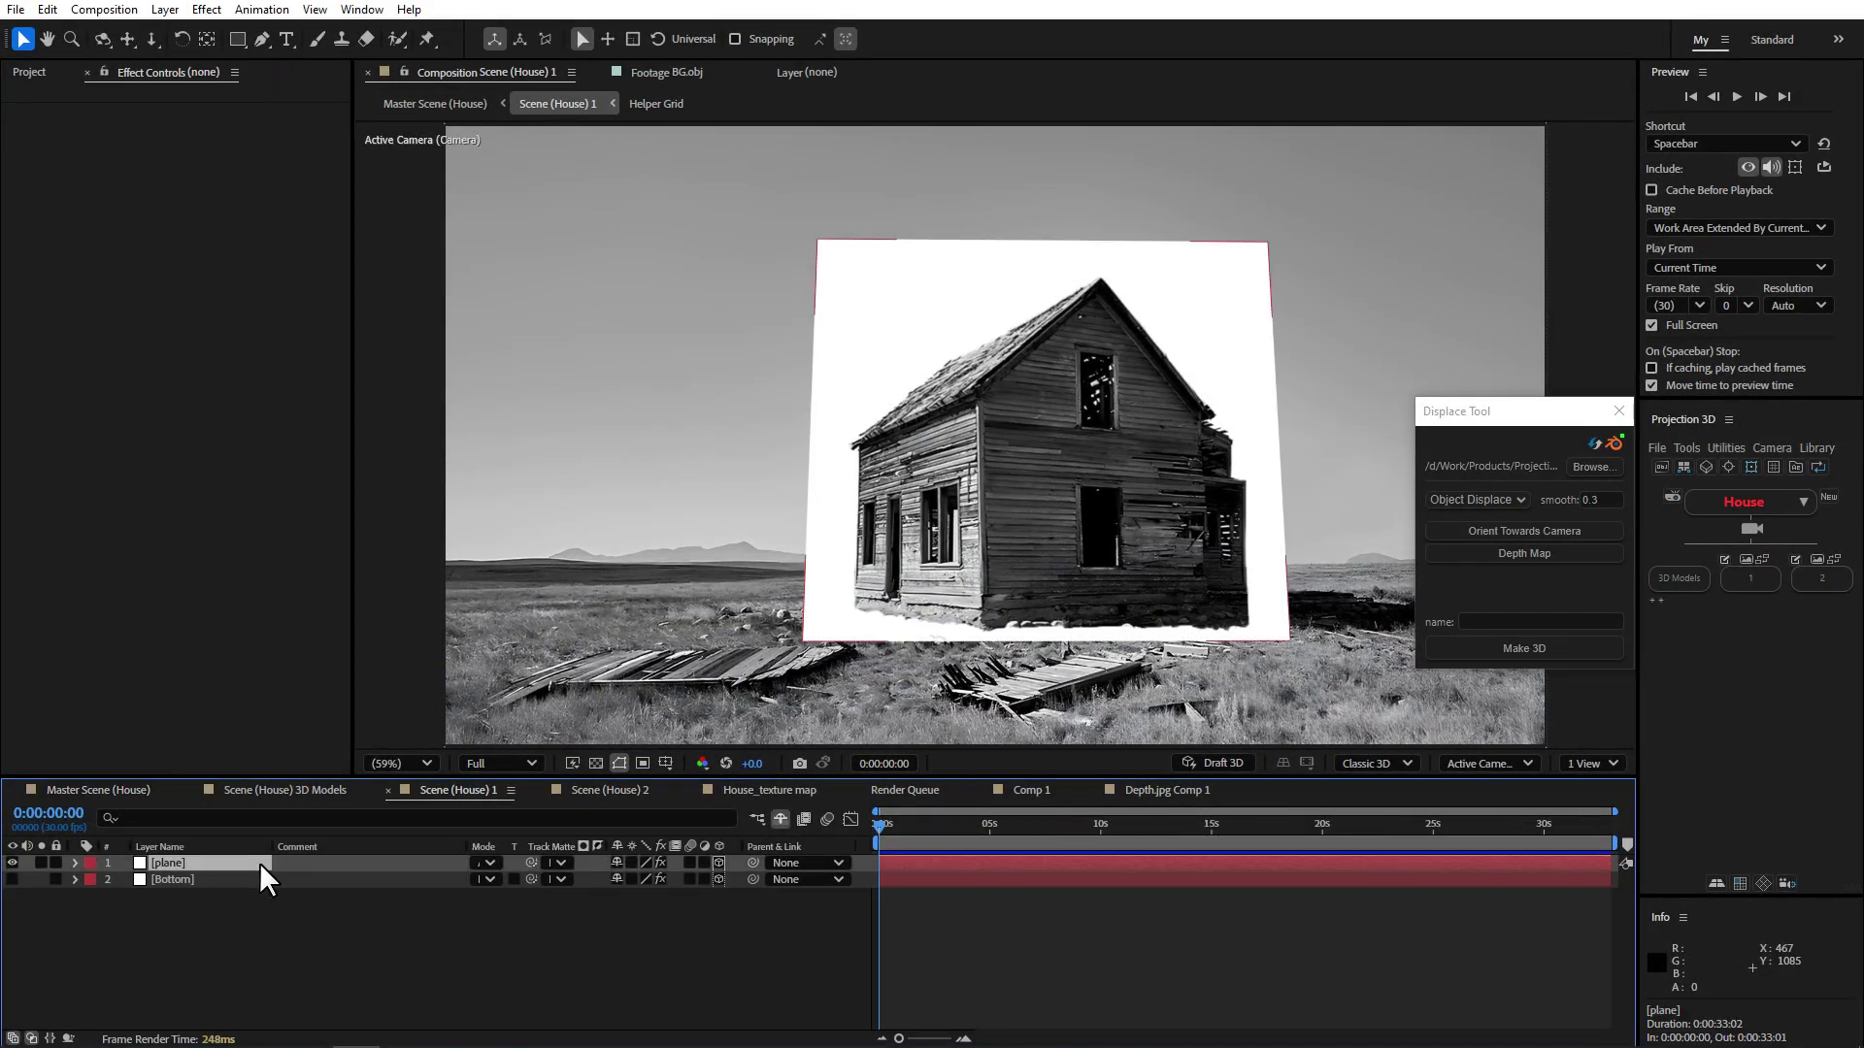
# Step: Load Original_Image_depth_map.png as the depth map and build the 3D House model
pyautogui.click(1517, 551)
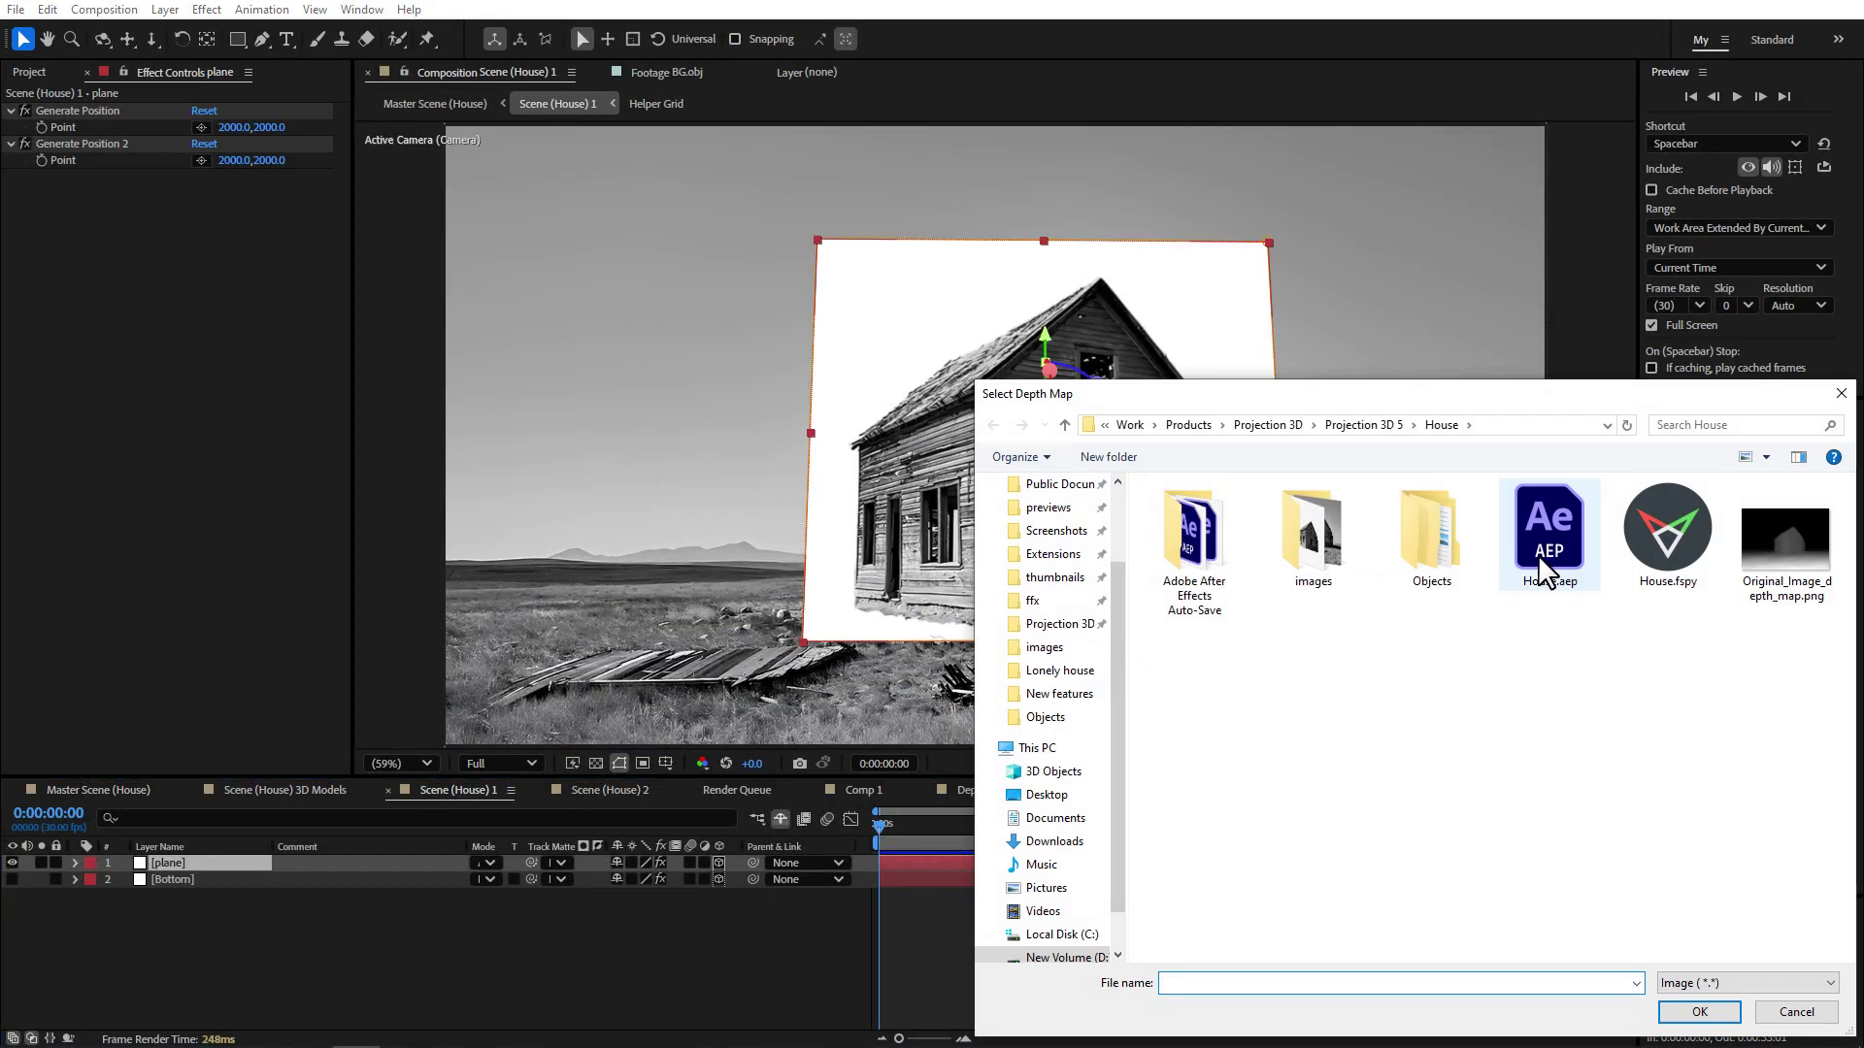
pyautogui.click(1780, 558)
pyautogui.doubleClick(1779, 557)
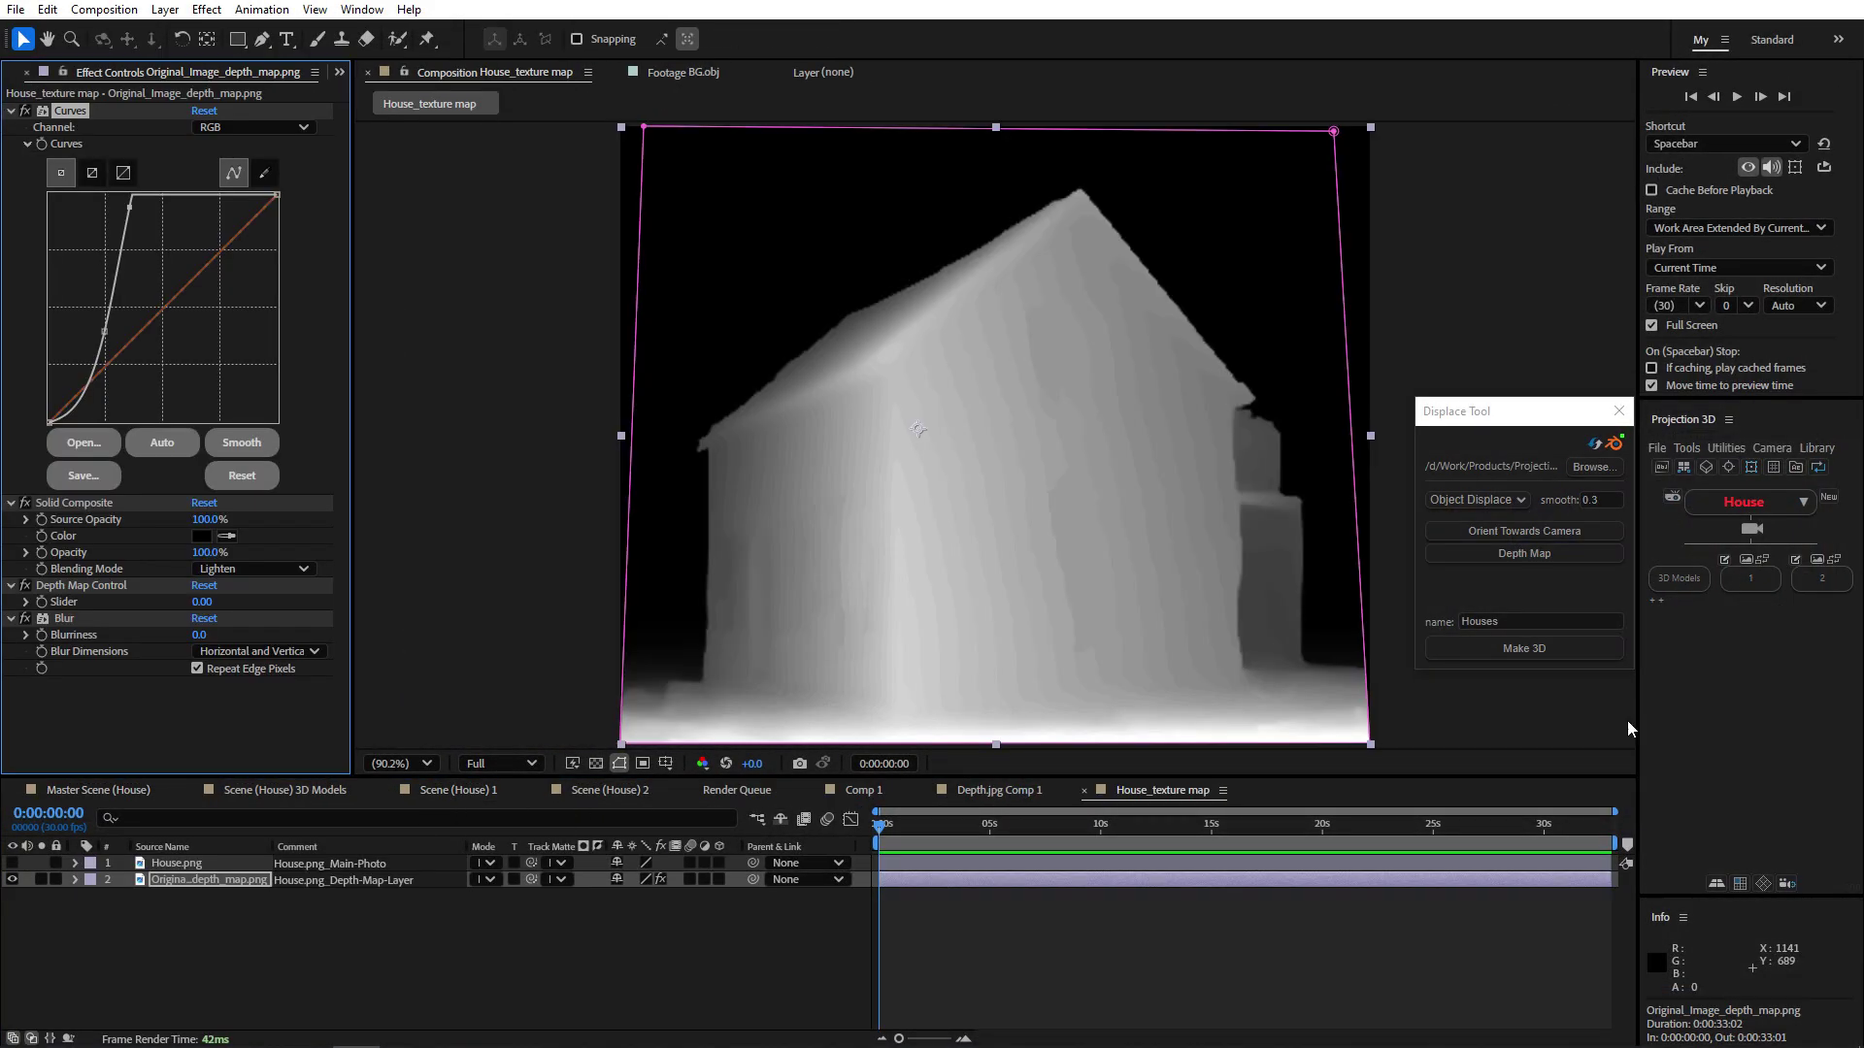
pyautogui.click(1522, 648)
# Step: Orbit the house, then build and inspect the Person model in the Ruins scene
pyautogui.moveTo(1015, 546); pyautogui.dragTo(1047, 593)
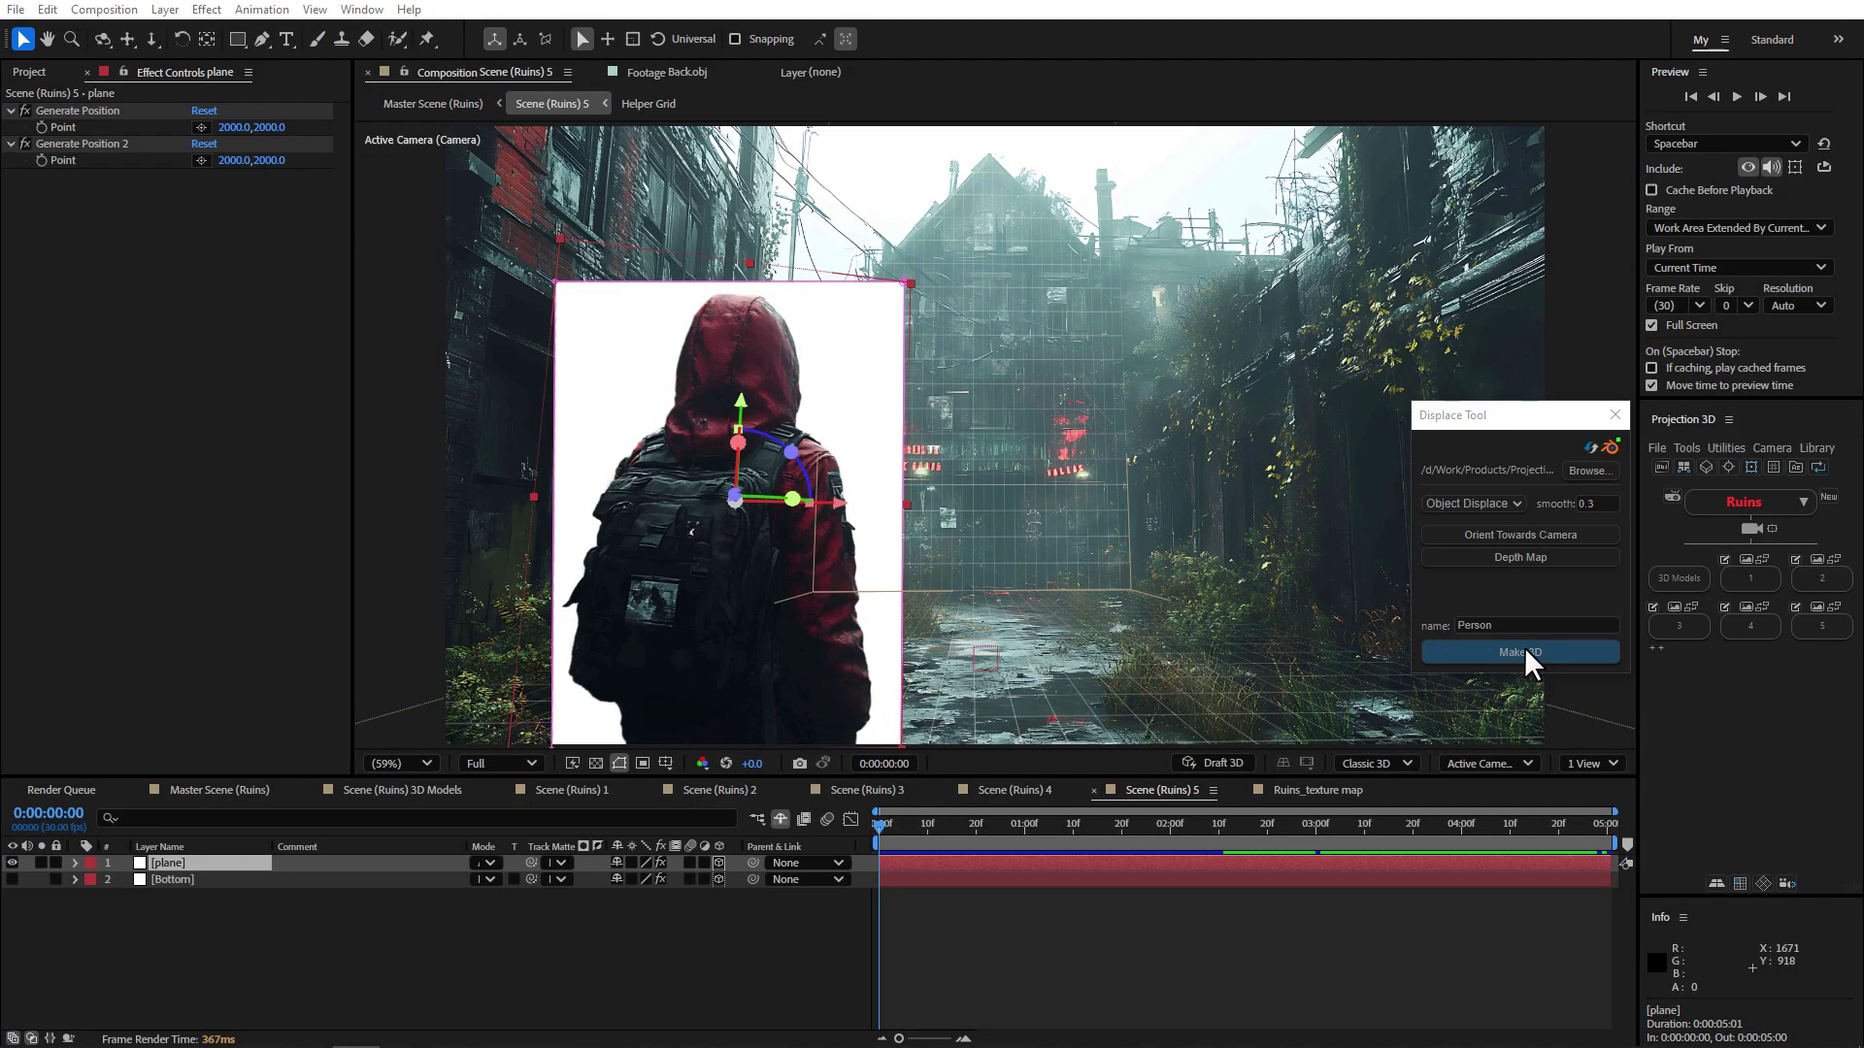
pyautogui.click(1525, 651)
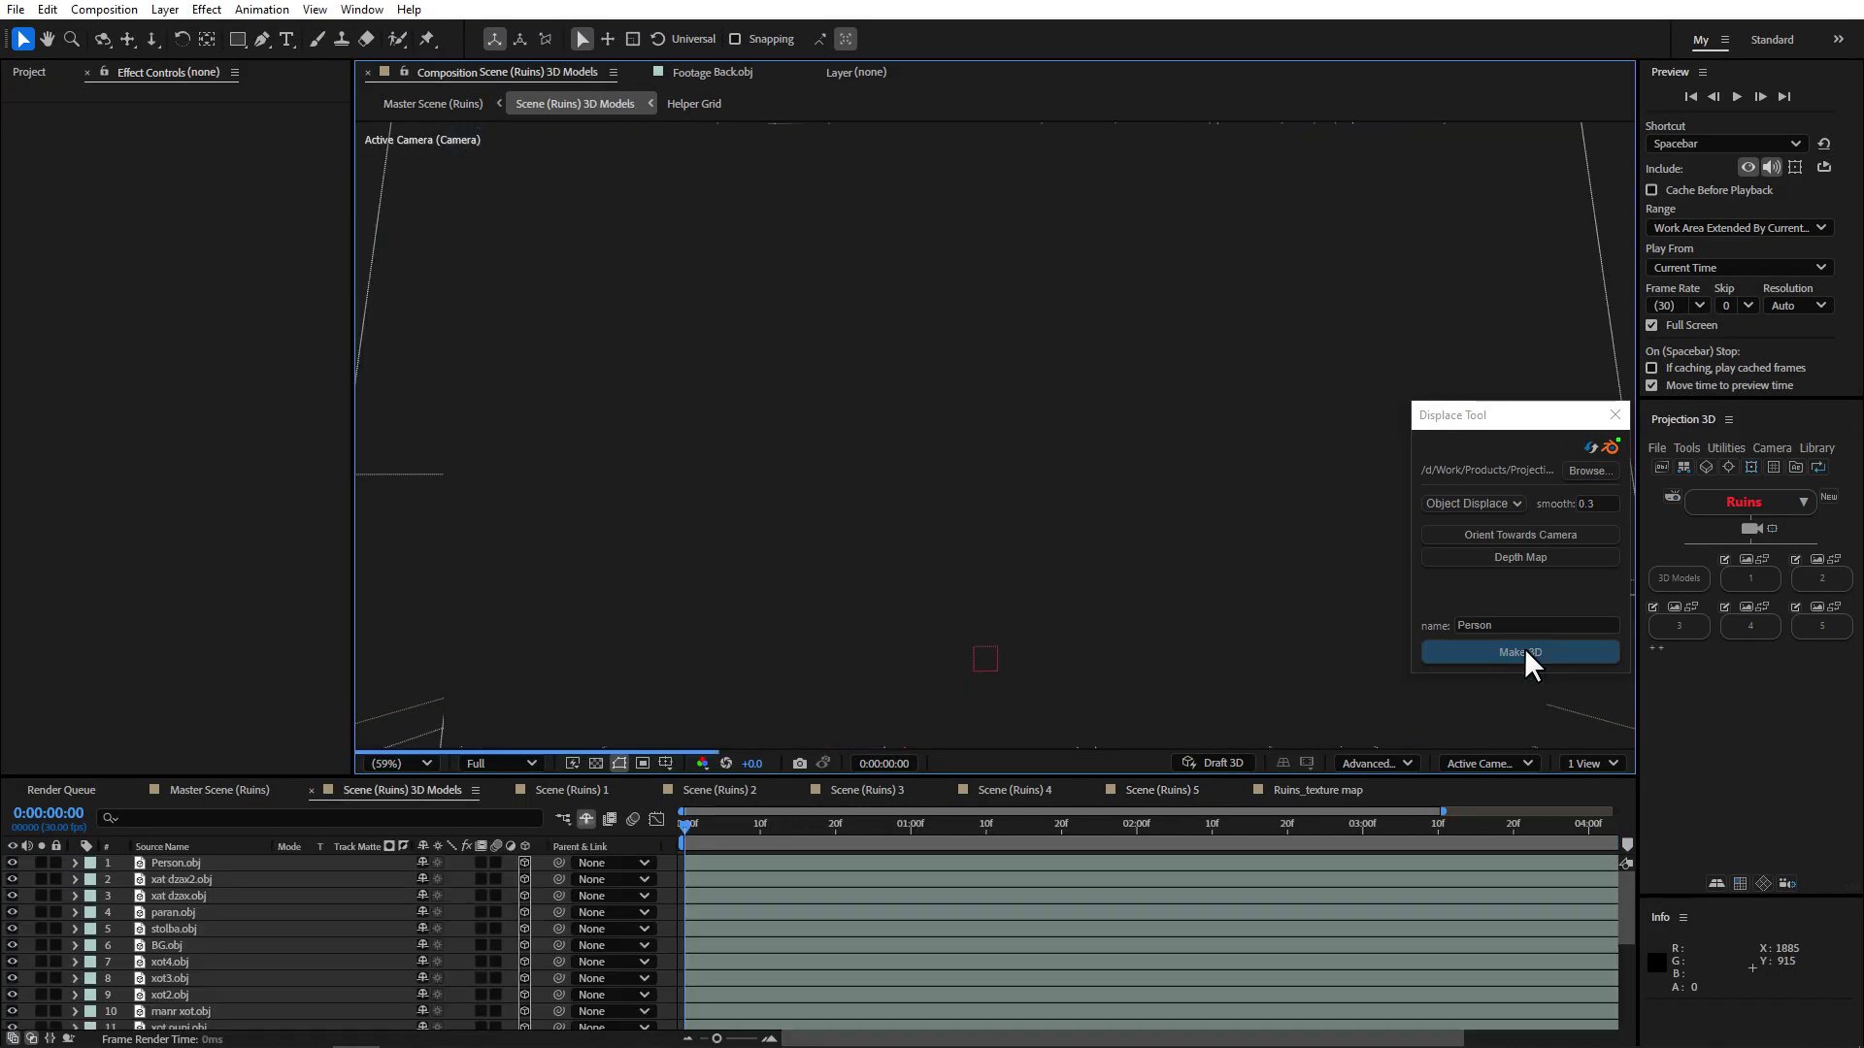
pyautogui.moveTo(945, 663); pyautogui.dragTo(995, 435)
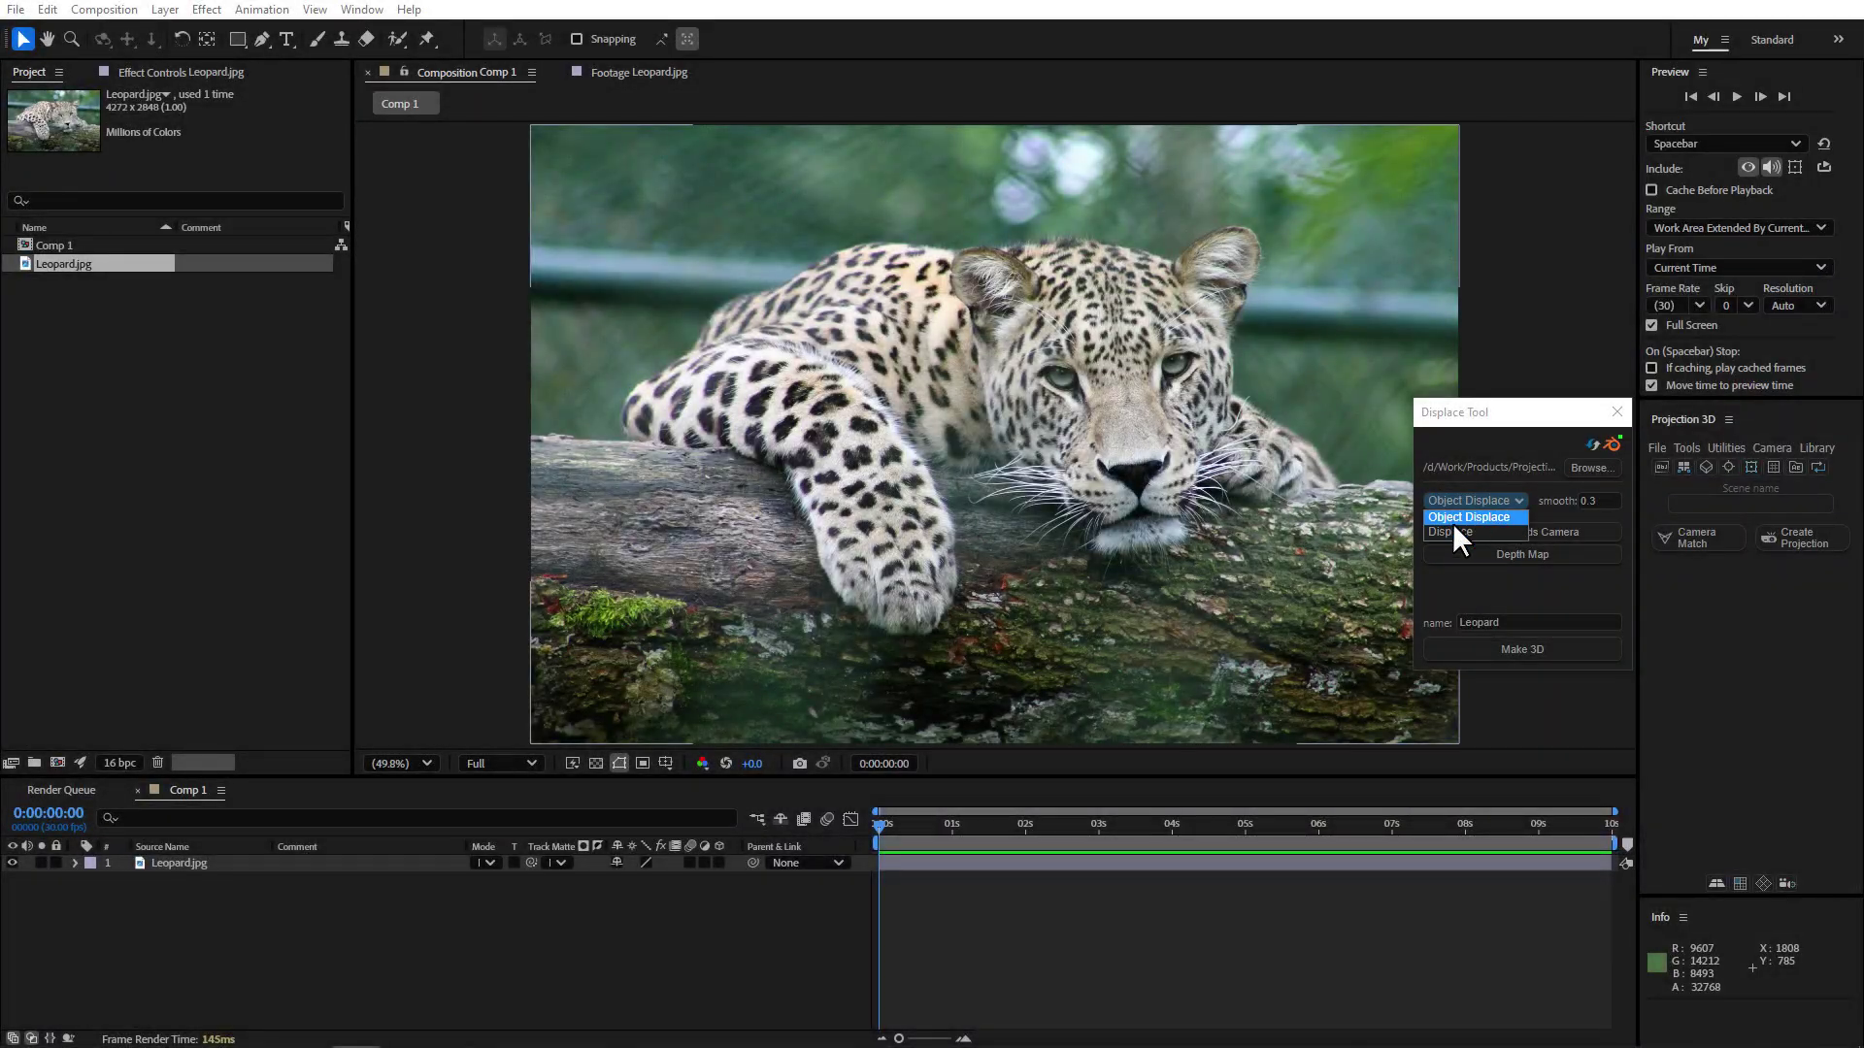
# Step: Build the 3D Leopard model from its imported depth map, then open a depth estimation page
pyautogui.click(1452, 531)
pyautogui.click(1518, 531)
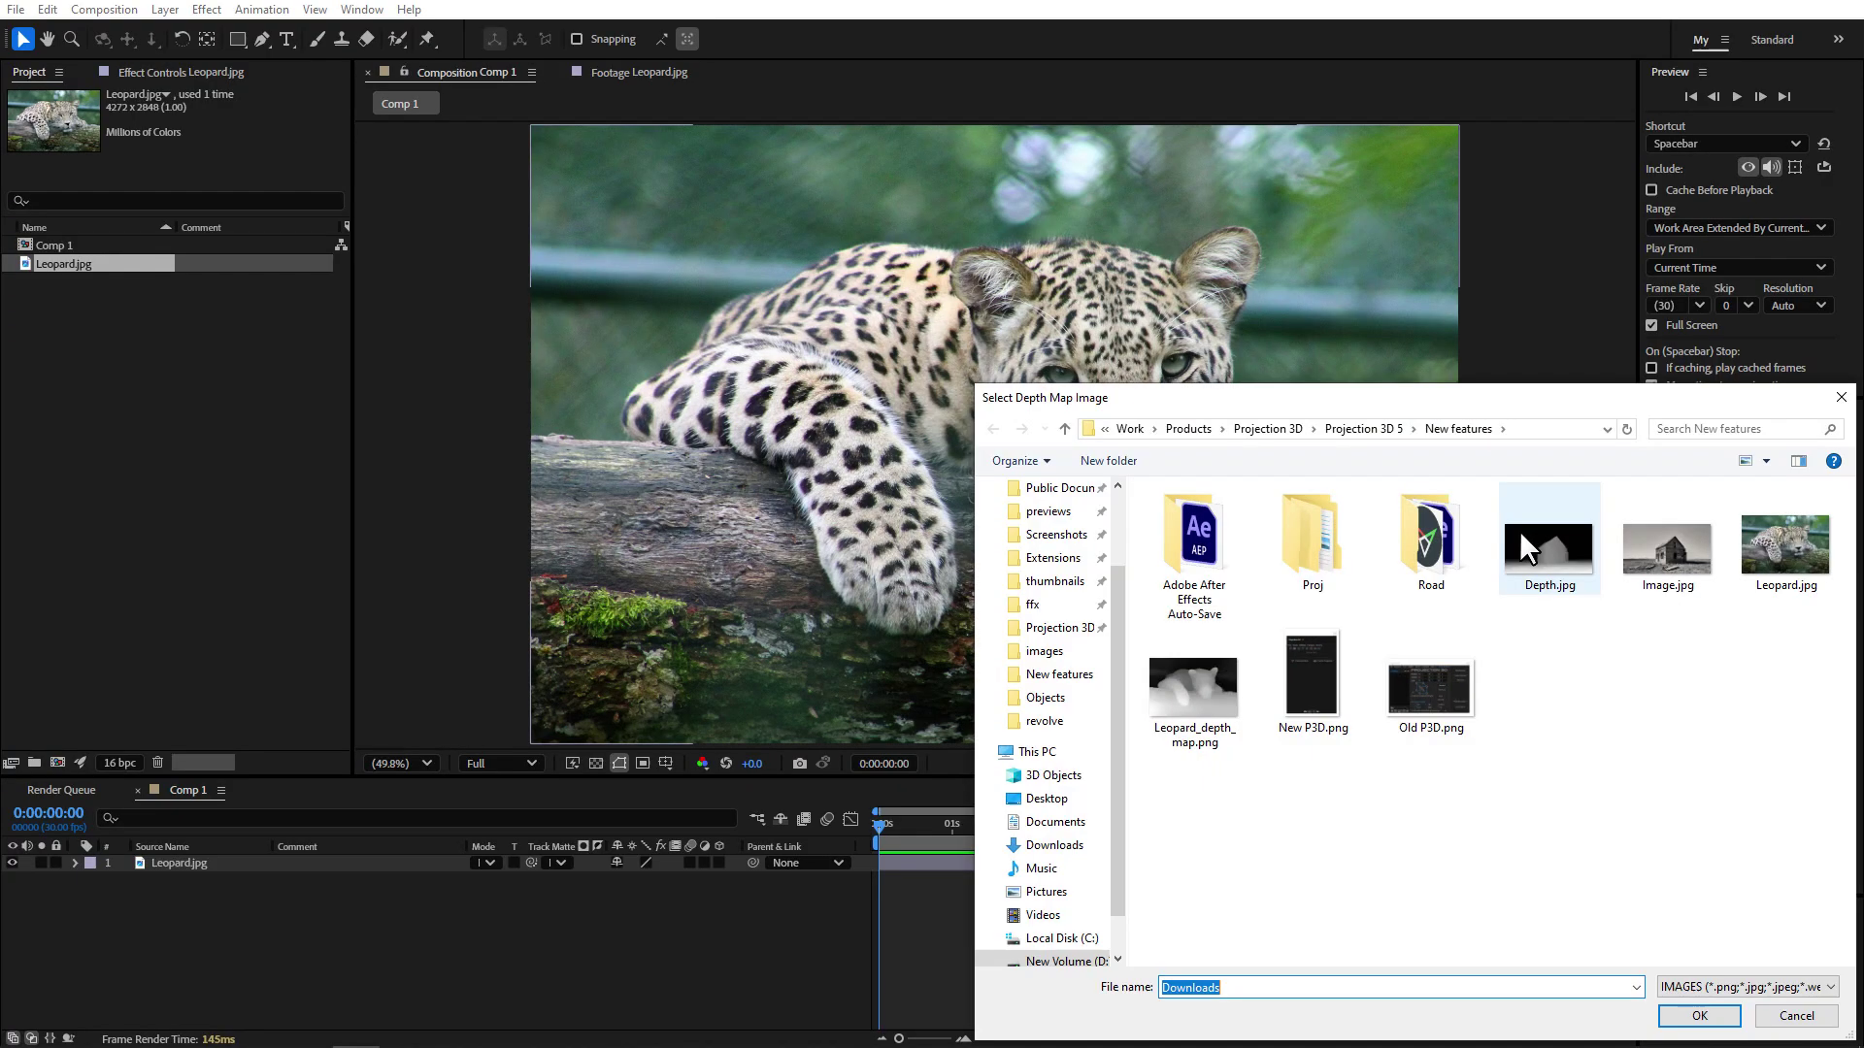
pyautogui.doubleClick(1199, 684)
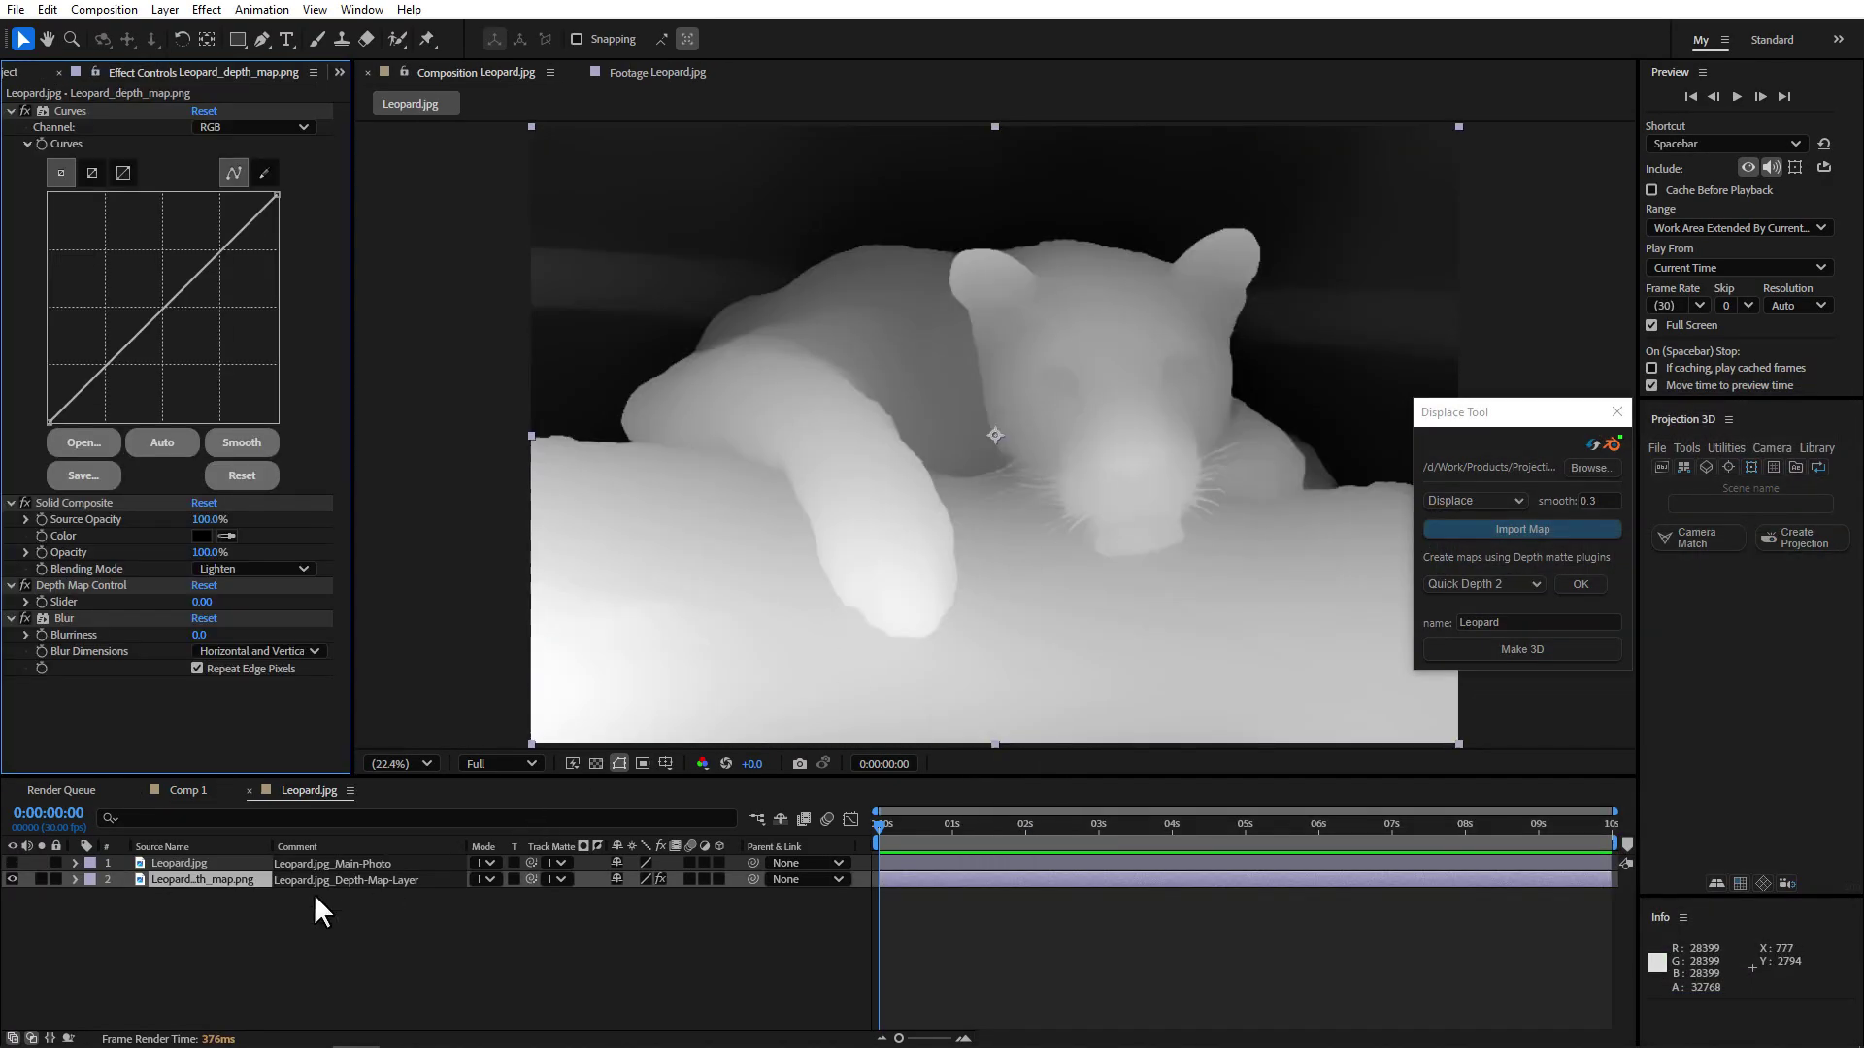
pyautogui.click(1528, 648)
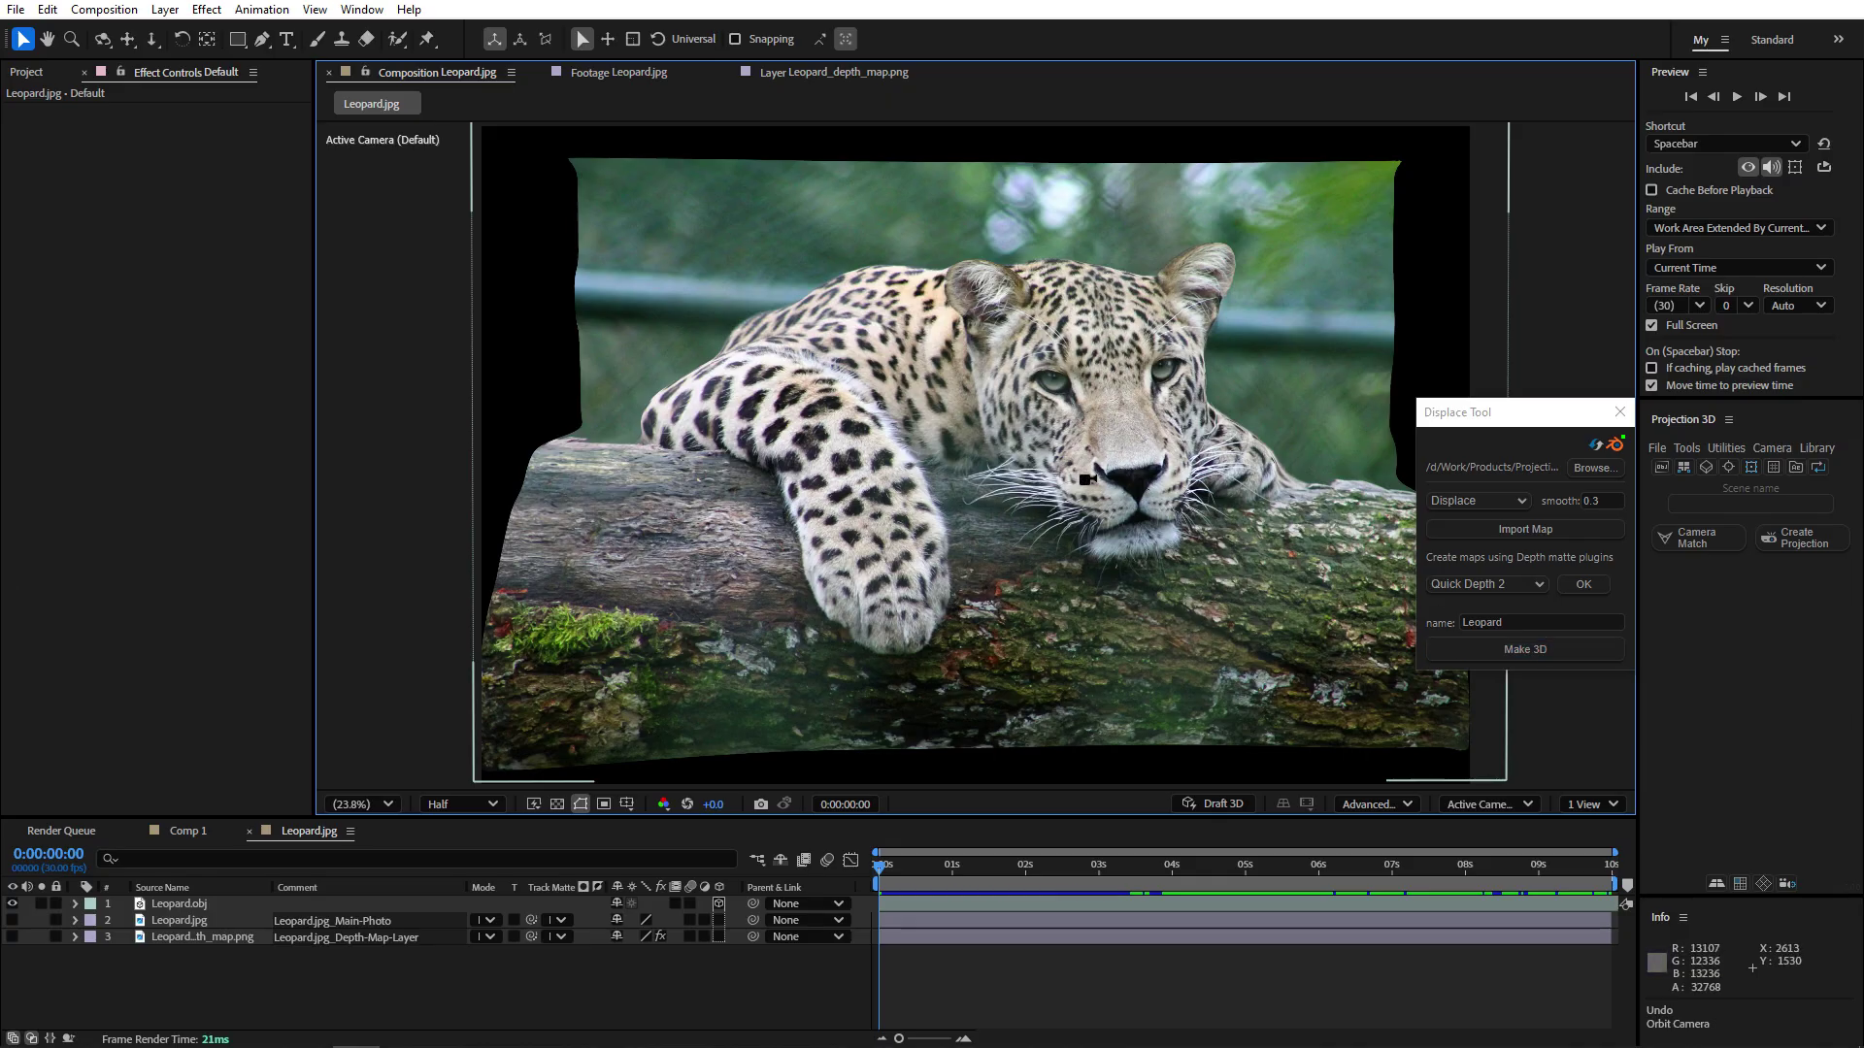
pyautogui.moveTo(1165, 510)
pyautogui.mouseDown()
pyautogui.moveTo(1085, 477)
pyautogui.moveTo(1189, 522)
pyautogui.mouseUp()
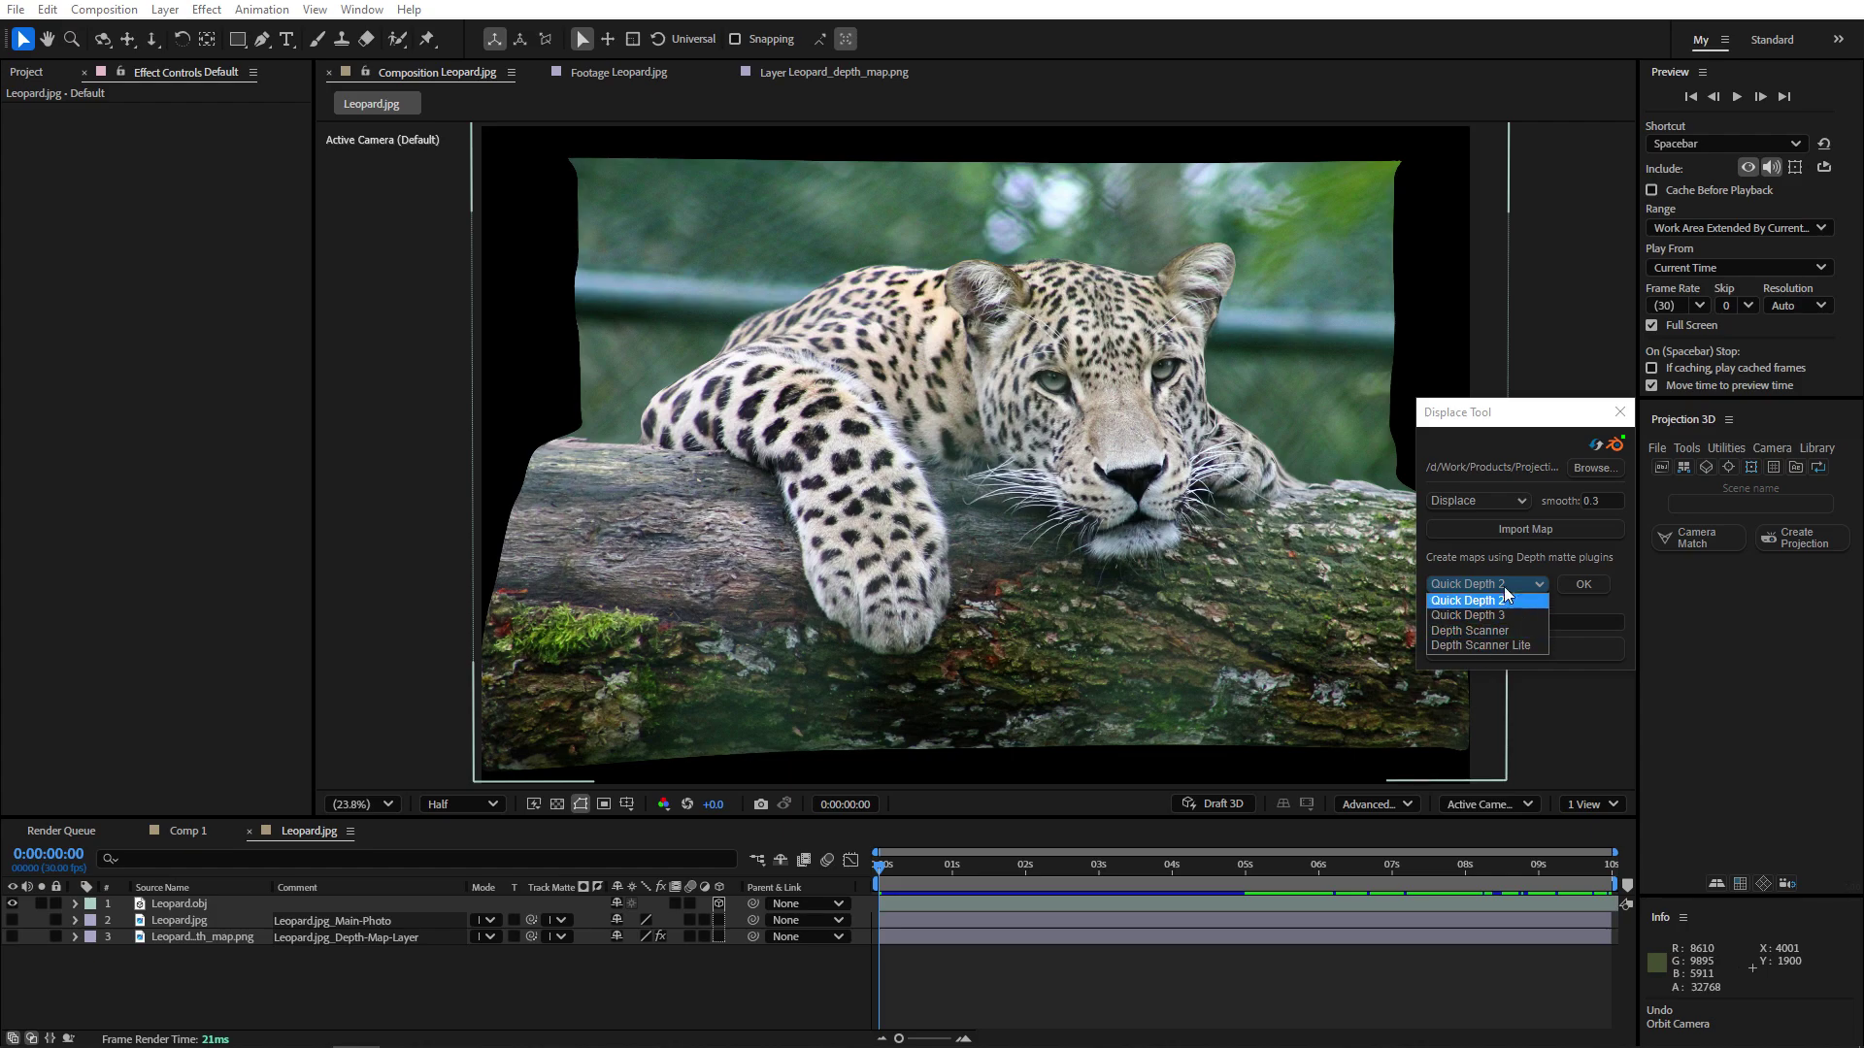
pyautogui.click(311, 1035)
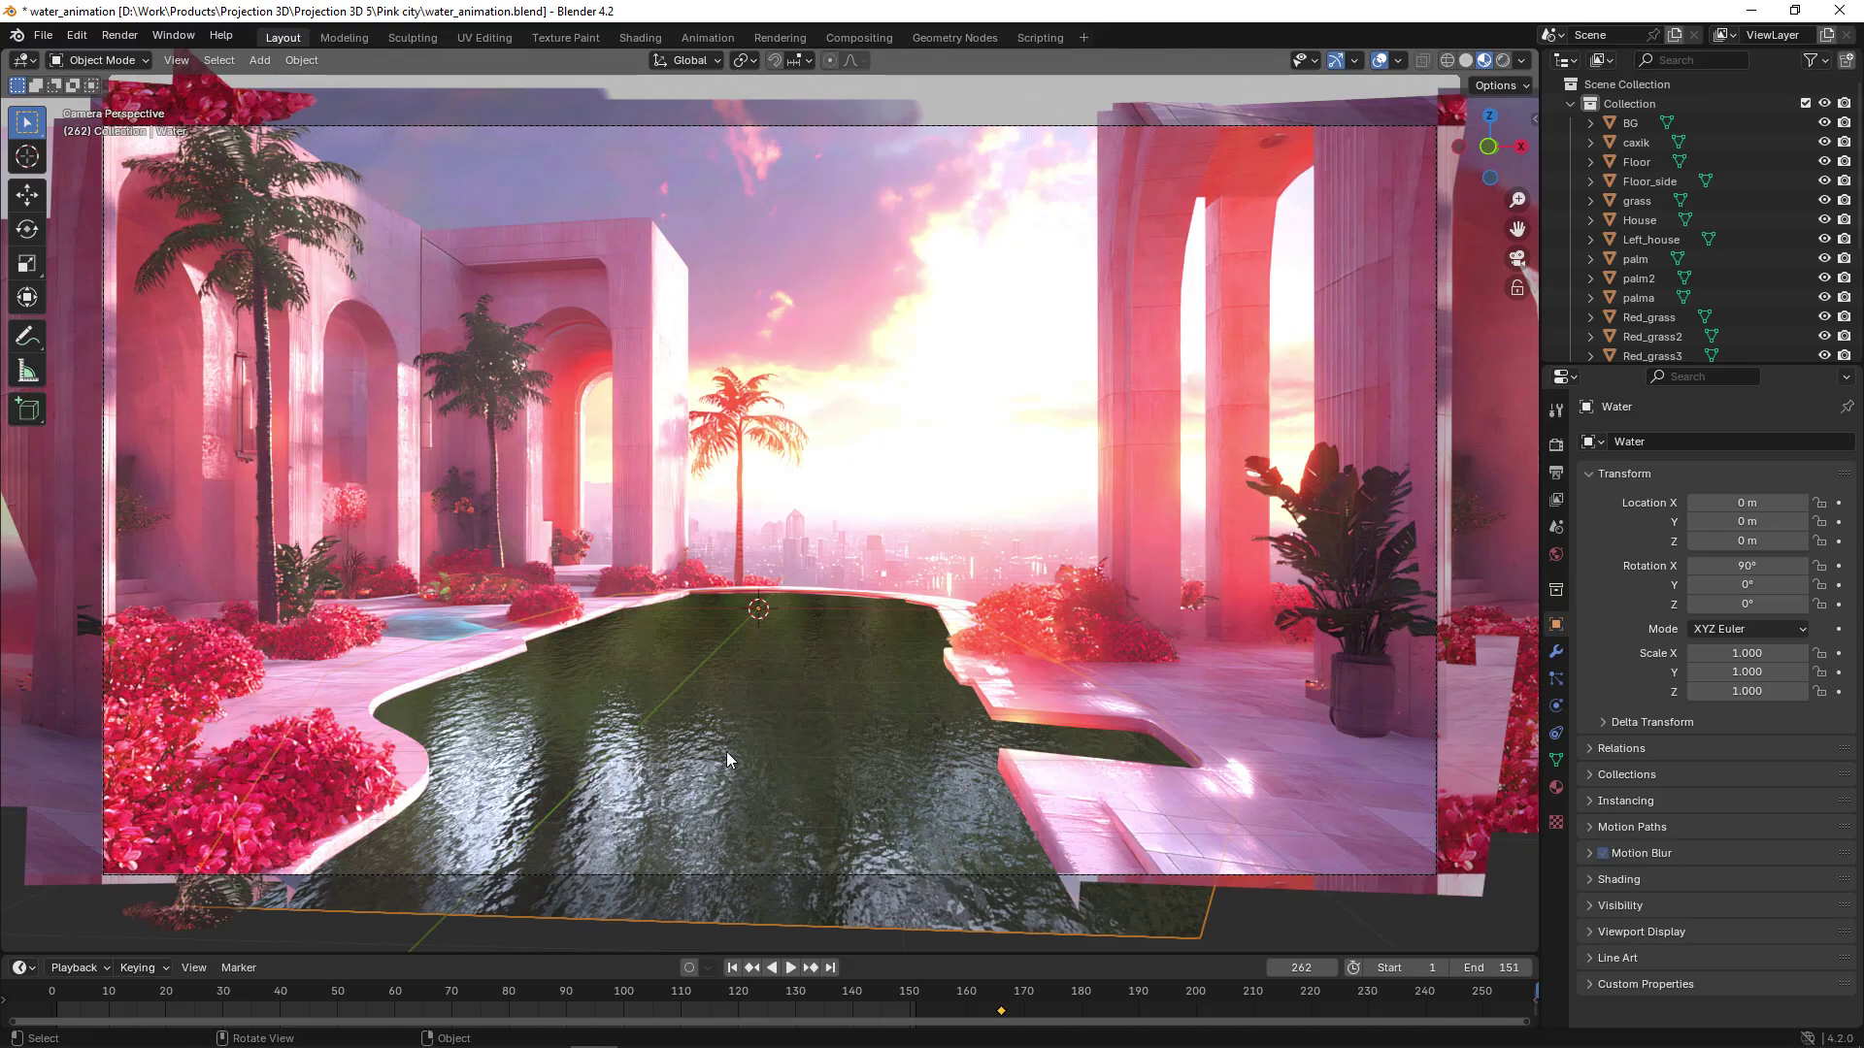
# Step: Set the water Noise Texture scale to 44, render the animation, and preview it
pyautogui.click(642, 39)
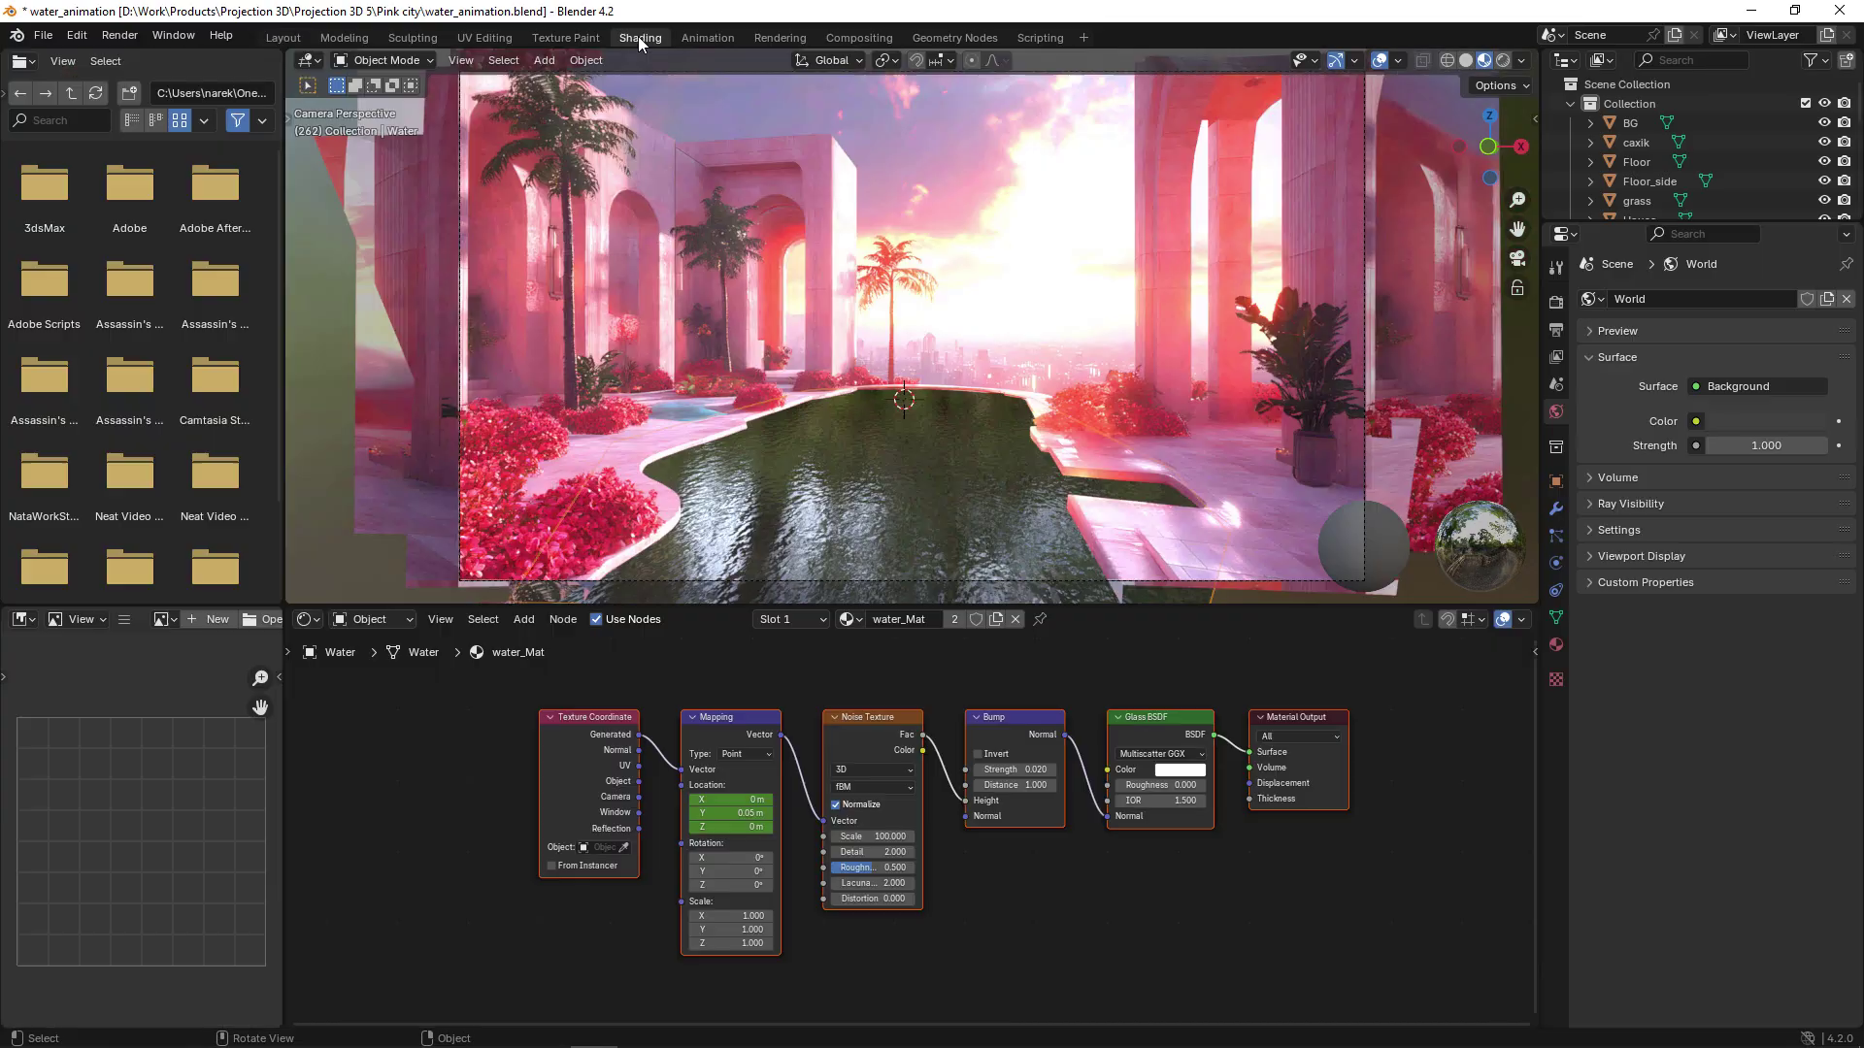
pyautogui.moveTo(866, 833)
pyautogui.mouseDown()
pyautogui.moveTo(997, 819)
pyautogui.moveTo(1004, 769)
pyautogui.mouseUp()
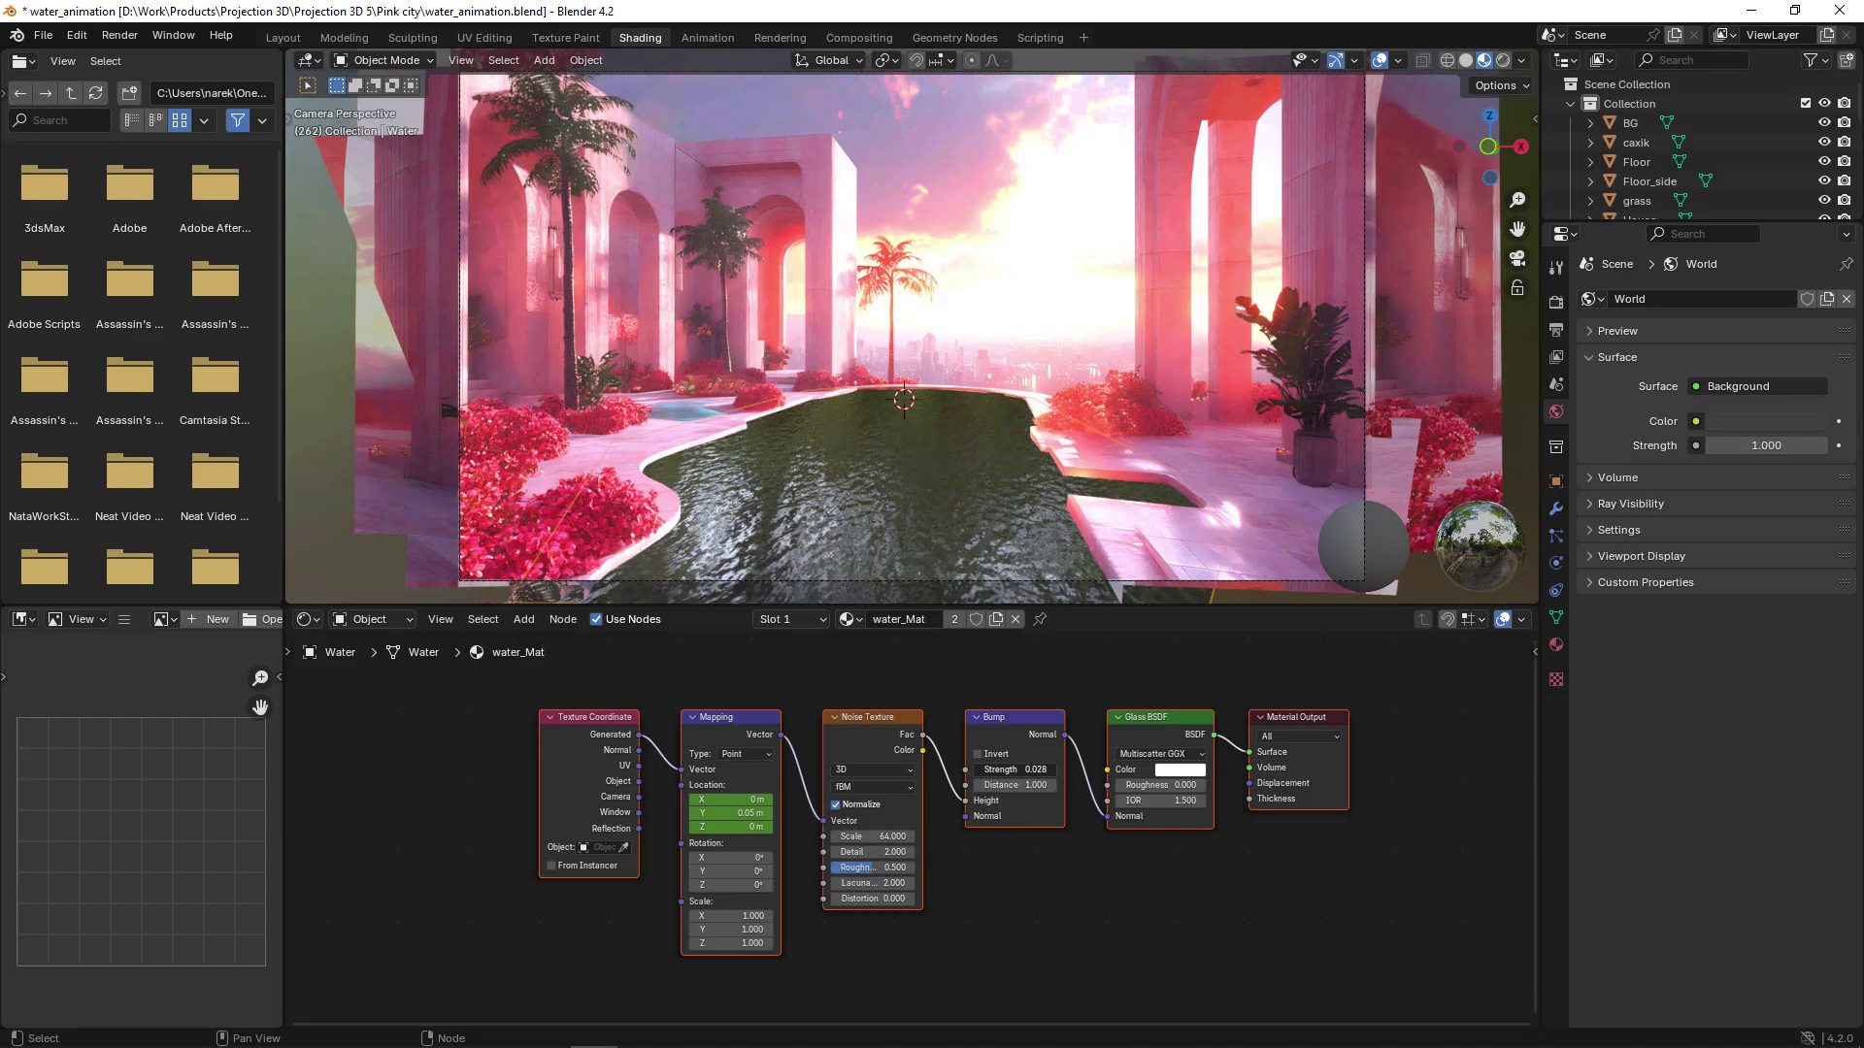
pyautogui.click(133, 42)
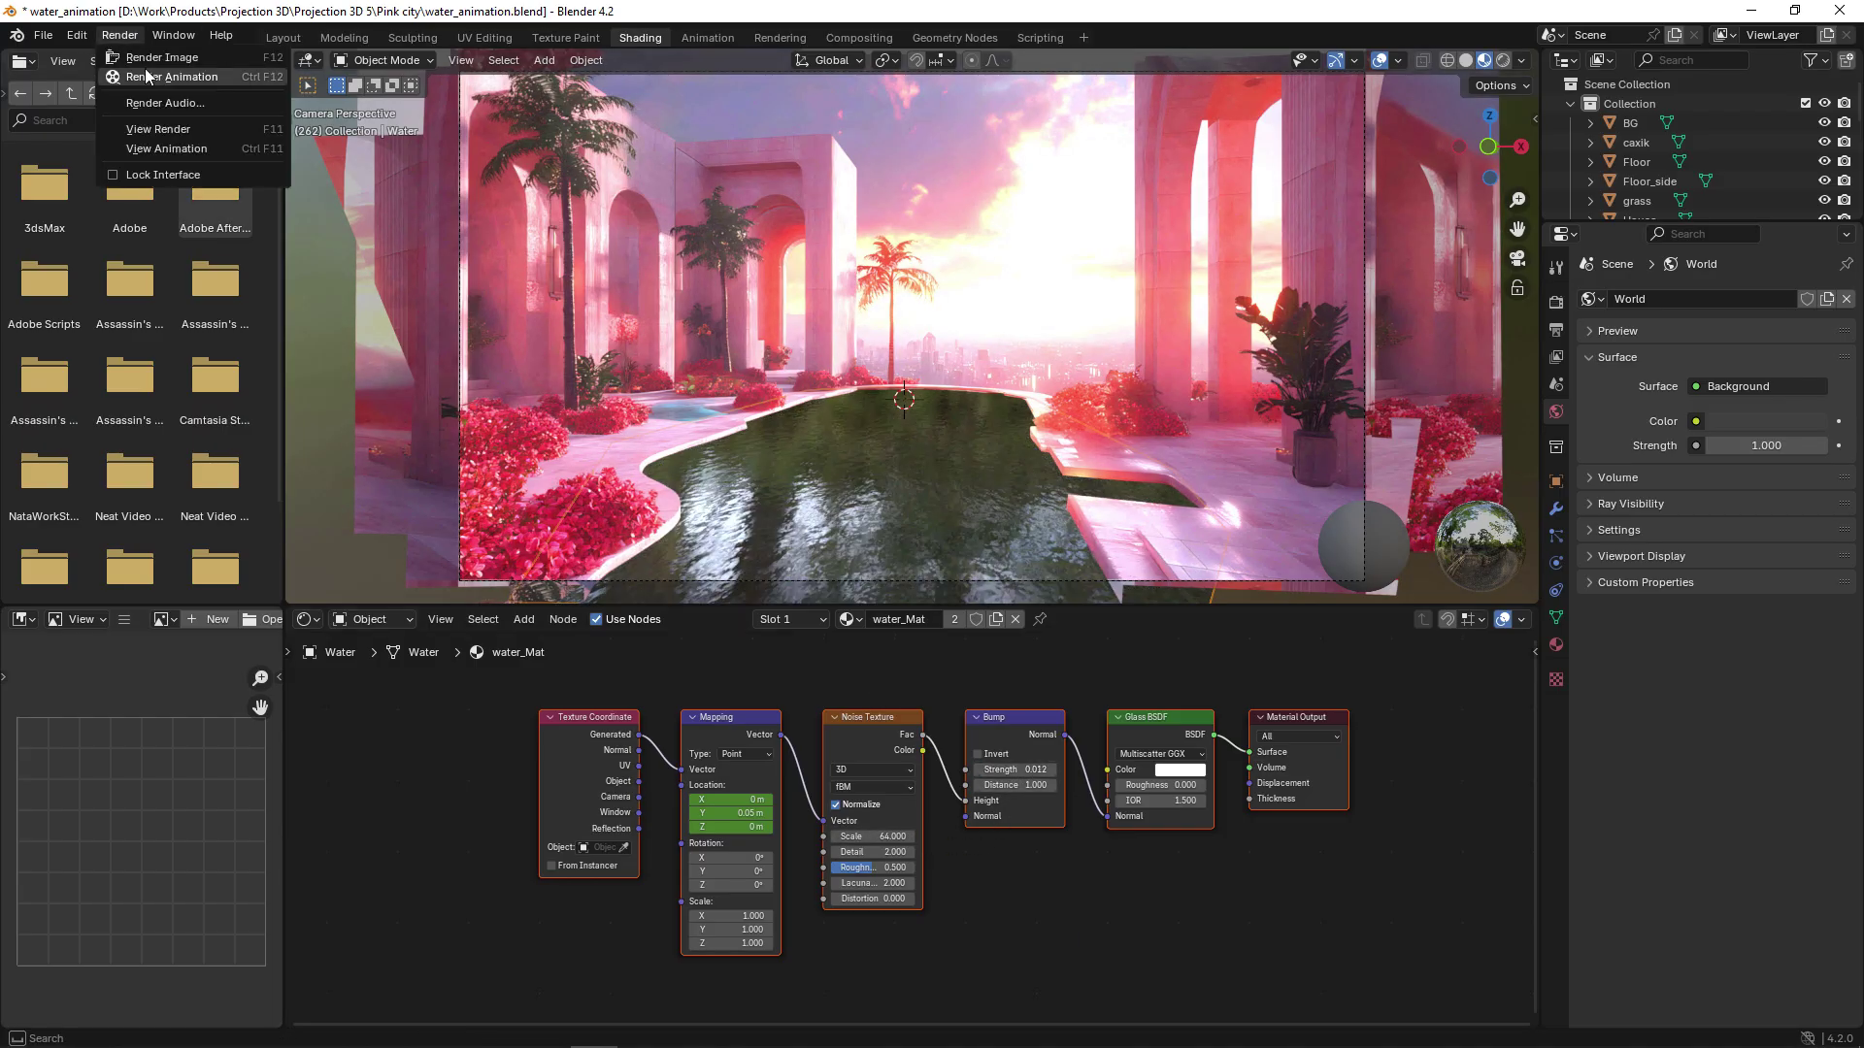
pyautogui.click(155, 83)
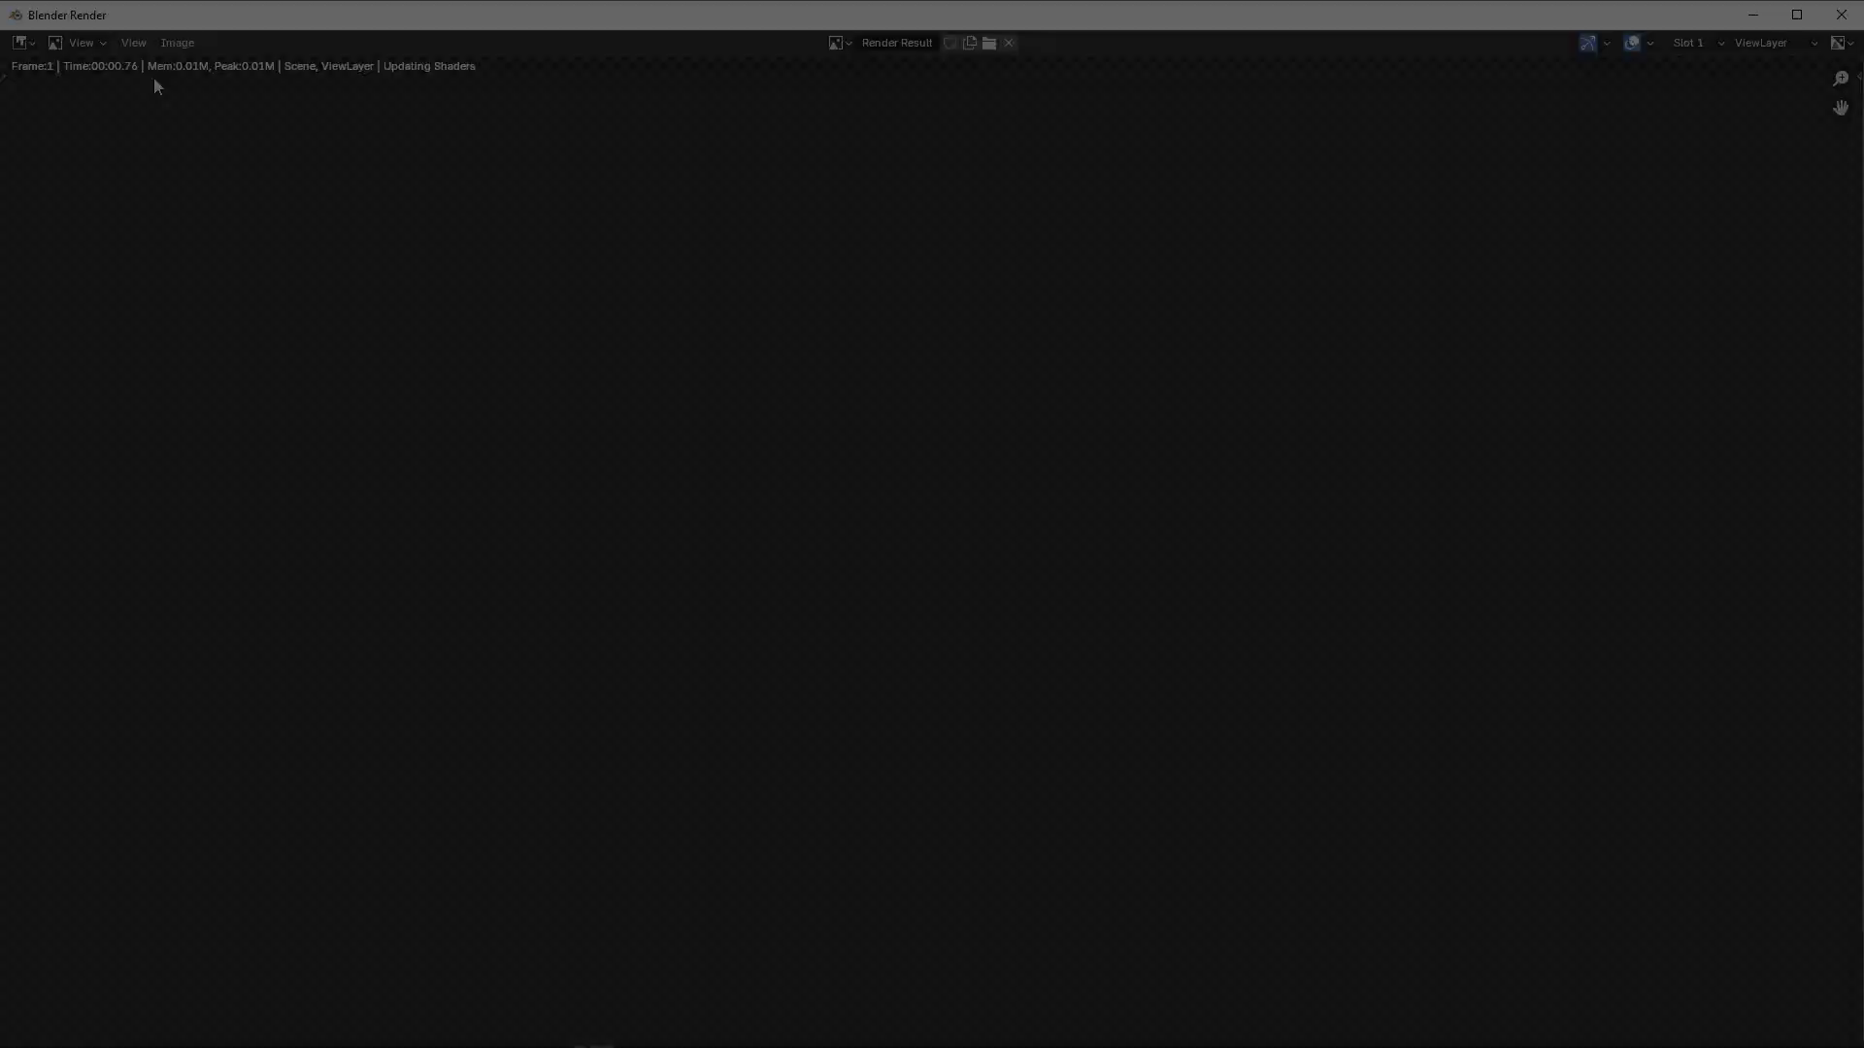
pyautogui.press('space')
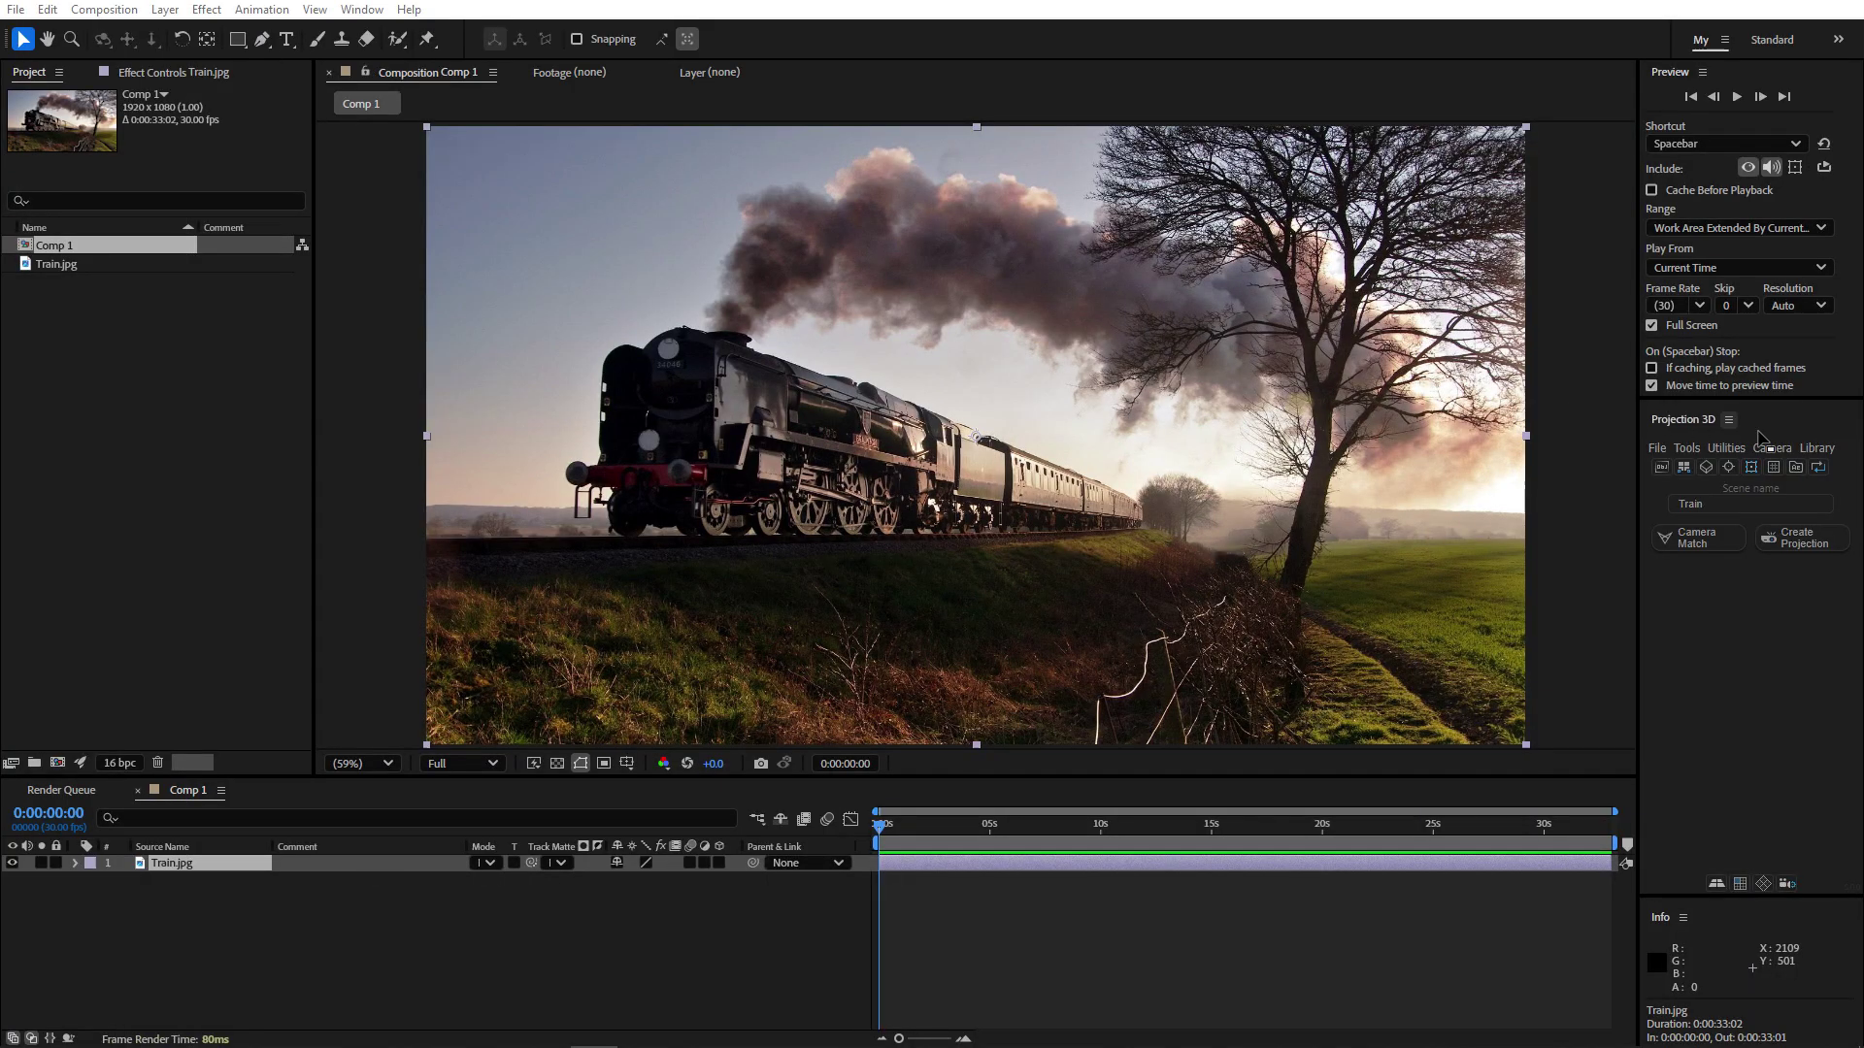
# Step: Open the Projection 3D Library and create a Train project via Camera Match
pyautogui.click(1818, 449)
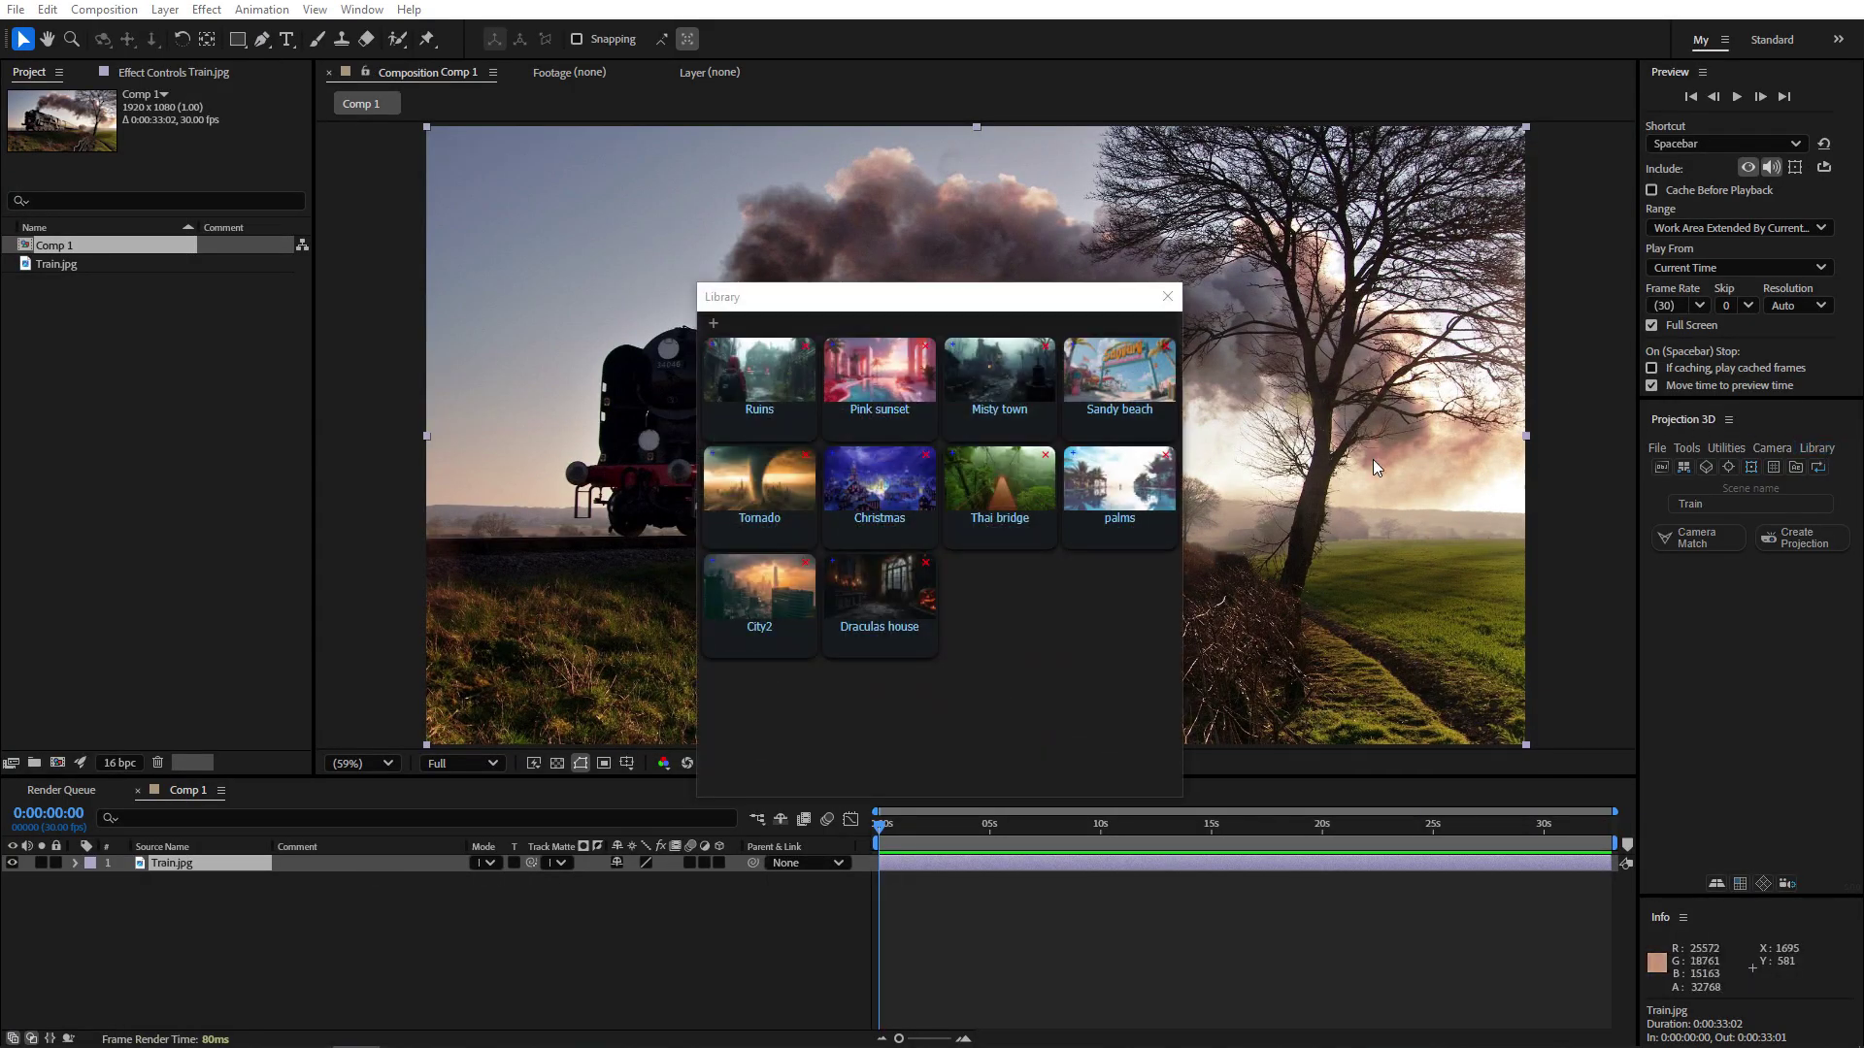
pyautogui.moveTo(912, 313); pyautogui.dragTo(213, 244)
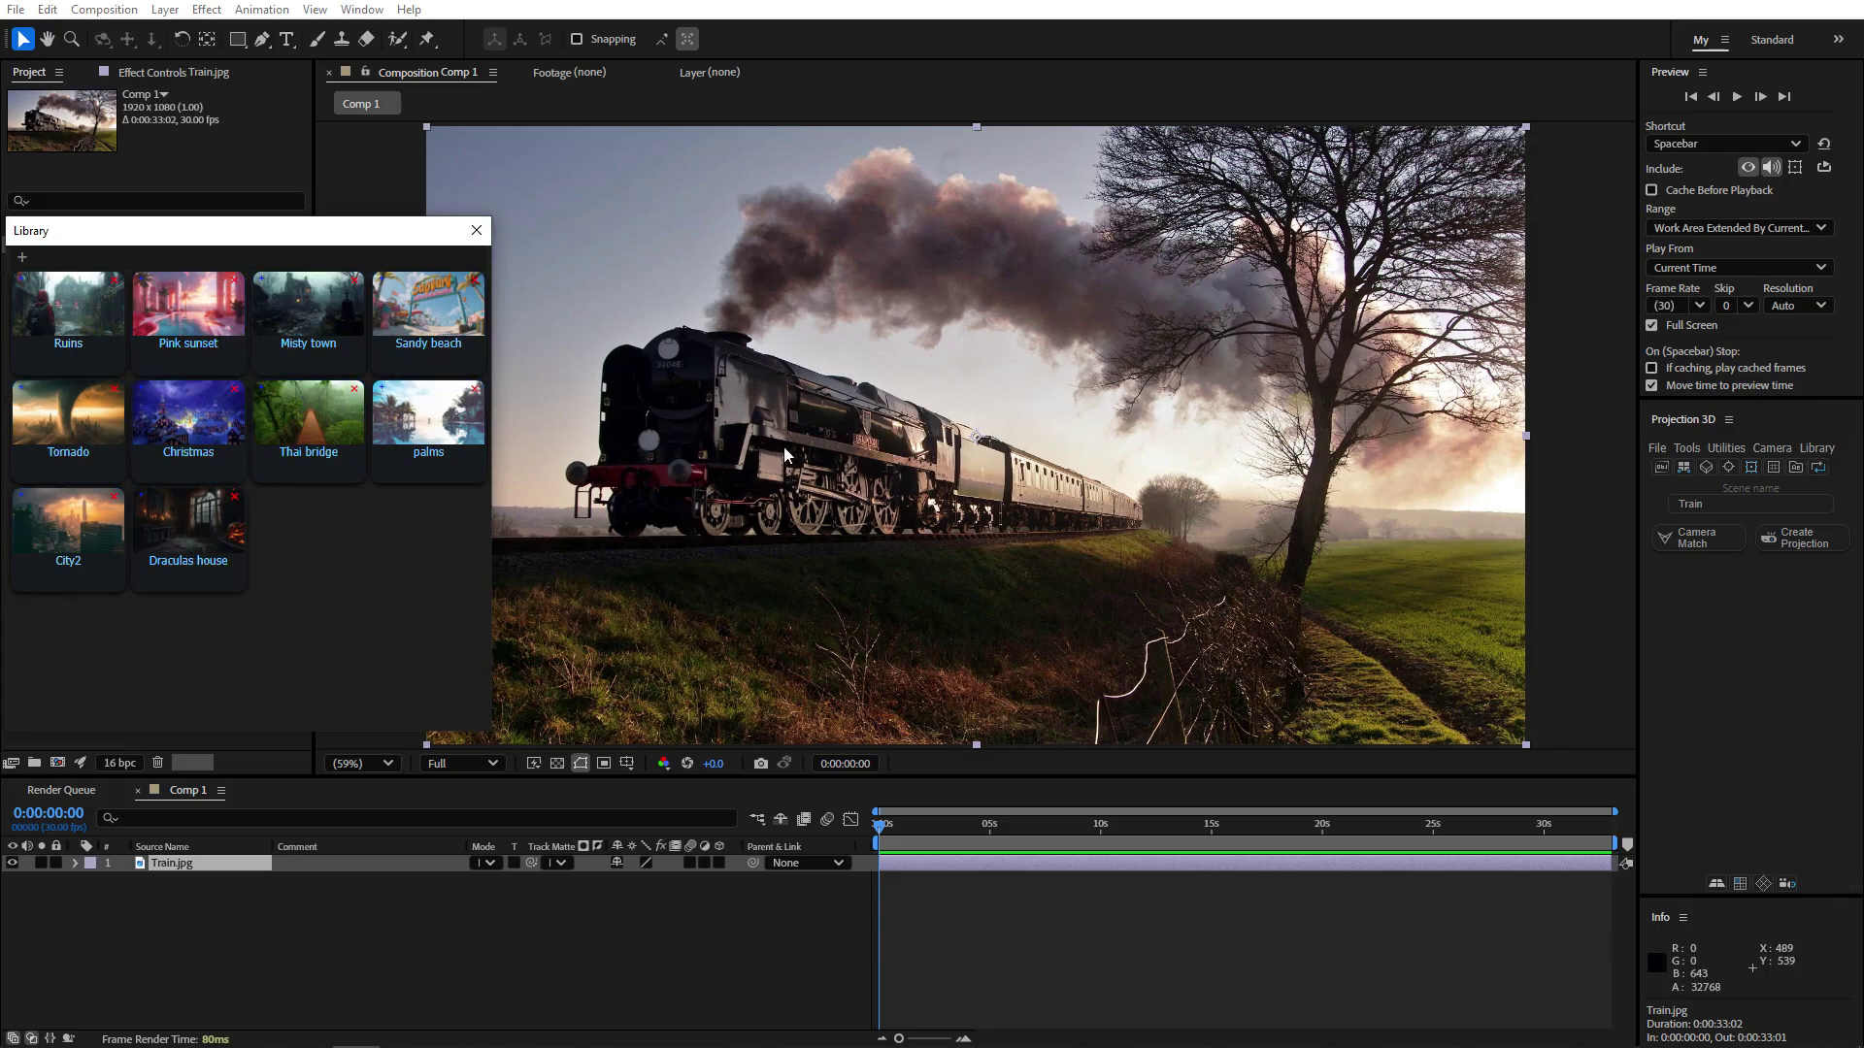
pyautogui.click(1697, 538)
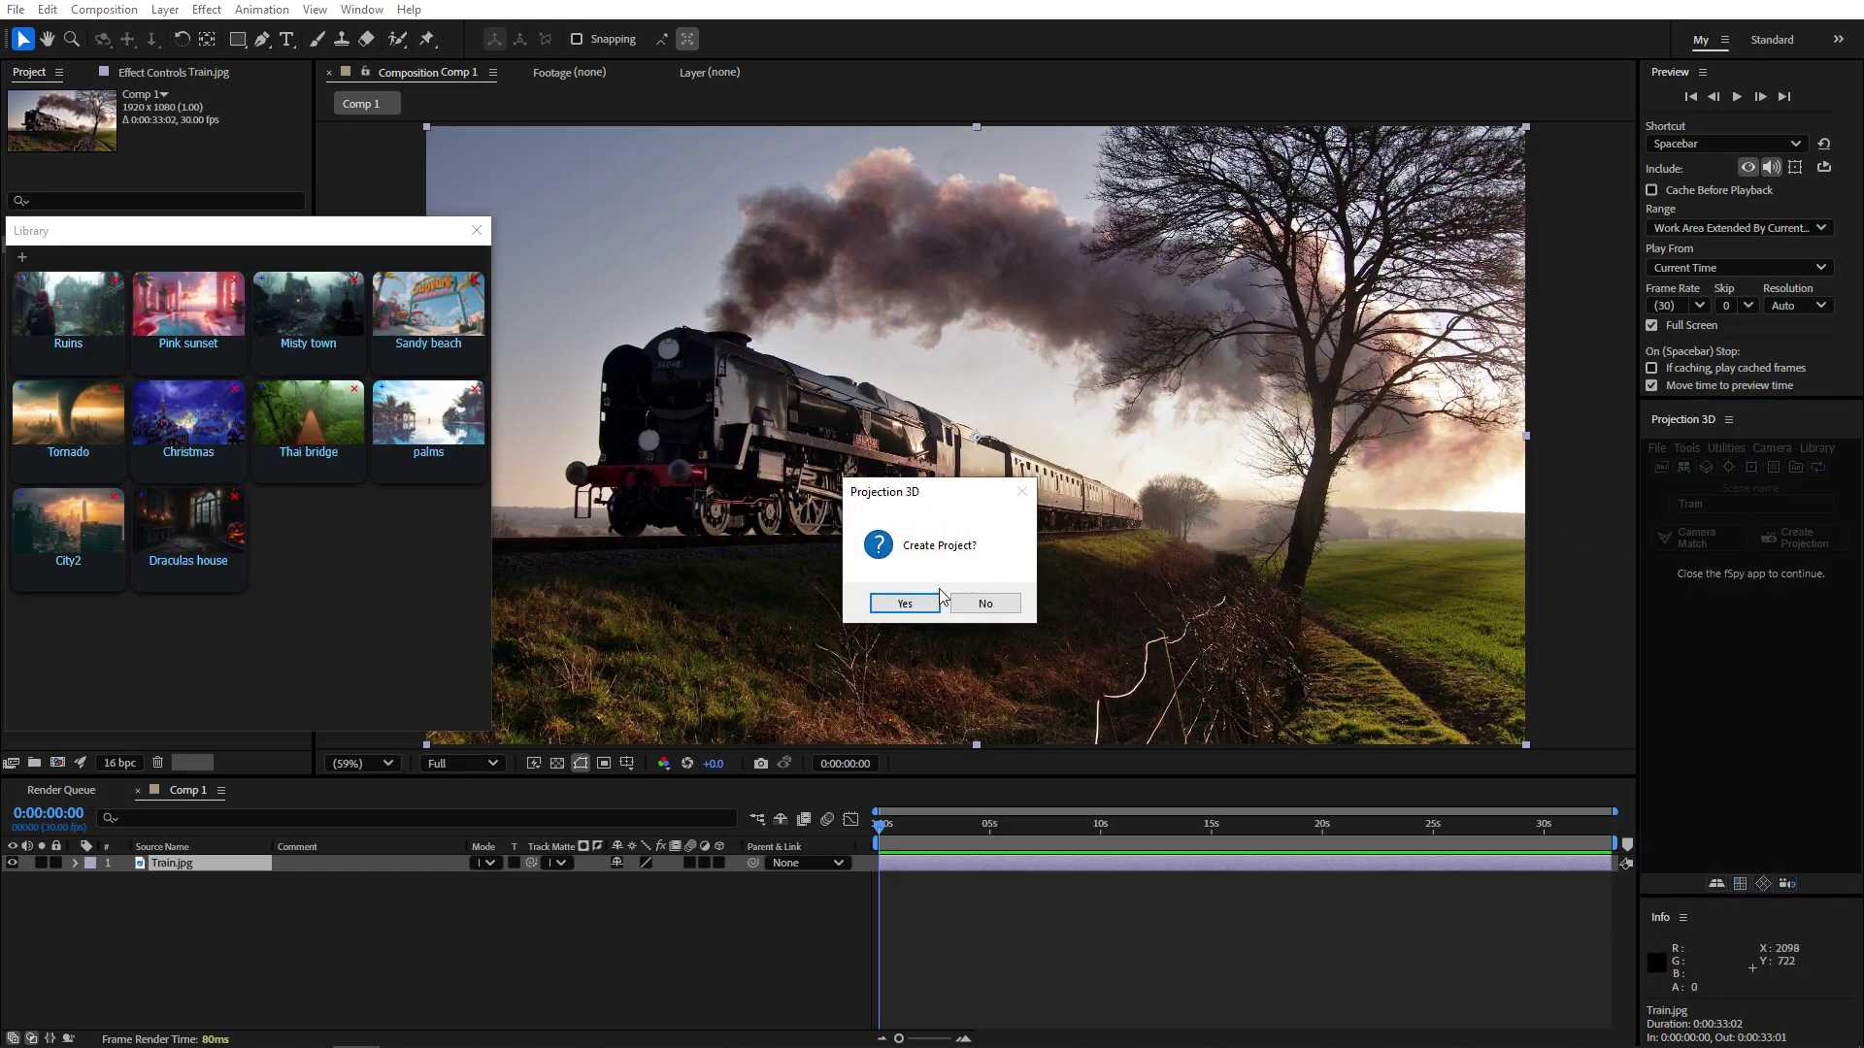
pyautogui.click(911, 609)
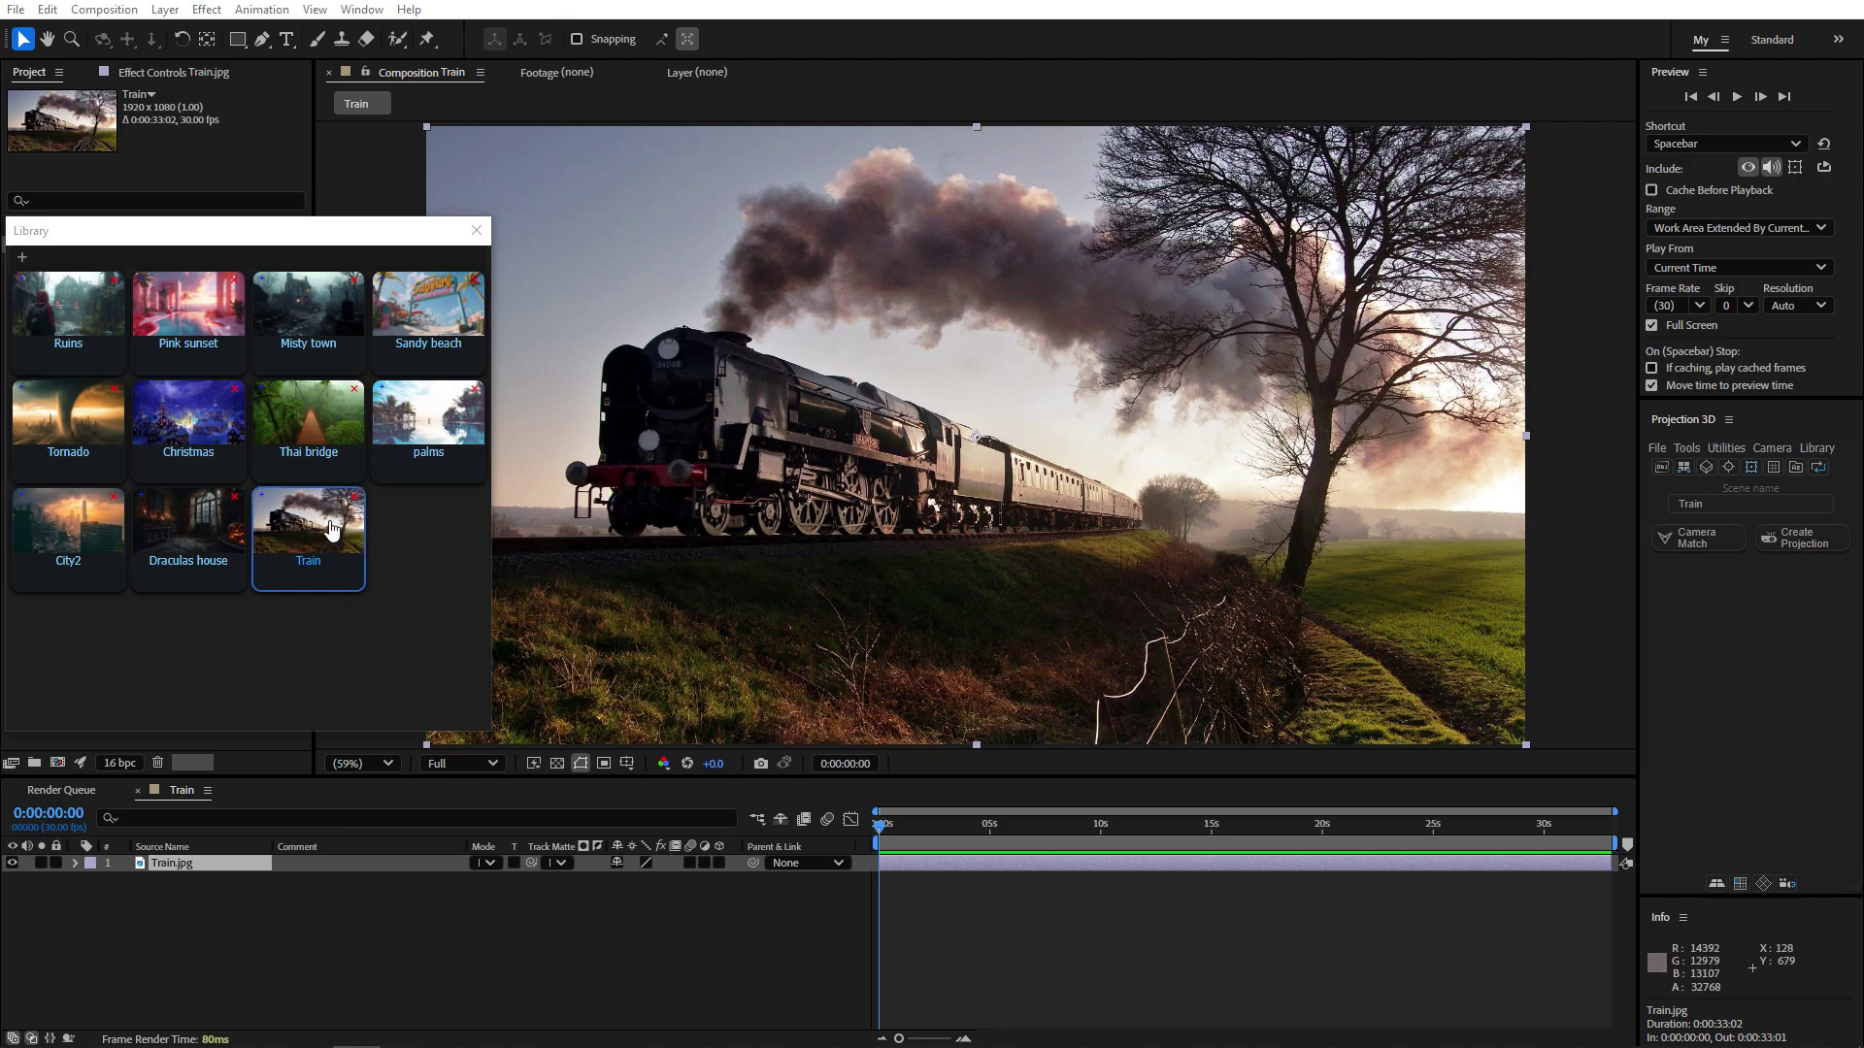
# Step: Add Rover.aep to the library, then load the Ruins scene and scrub its timeline
pyautogui.click(23, 258)
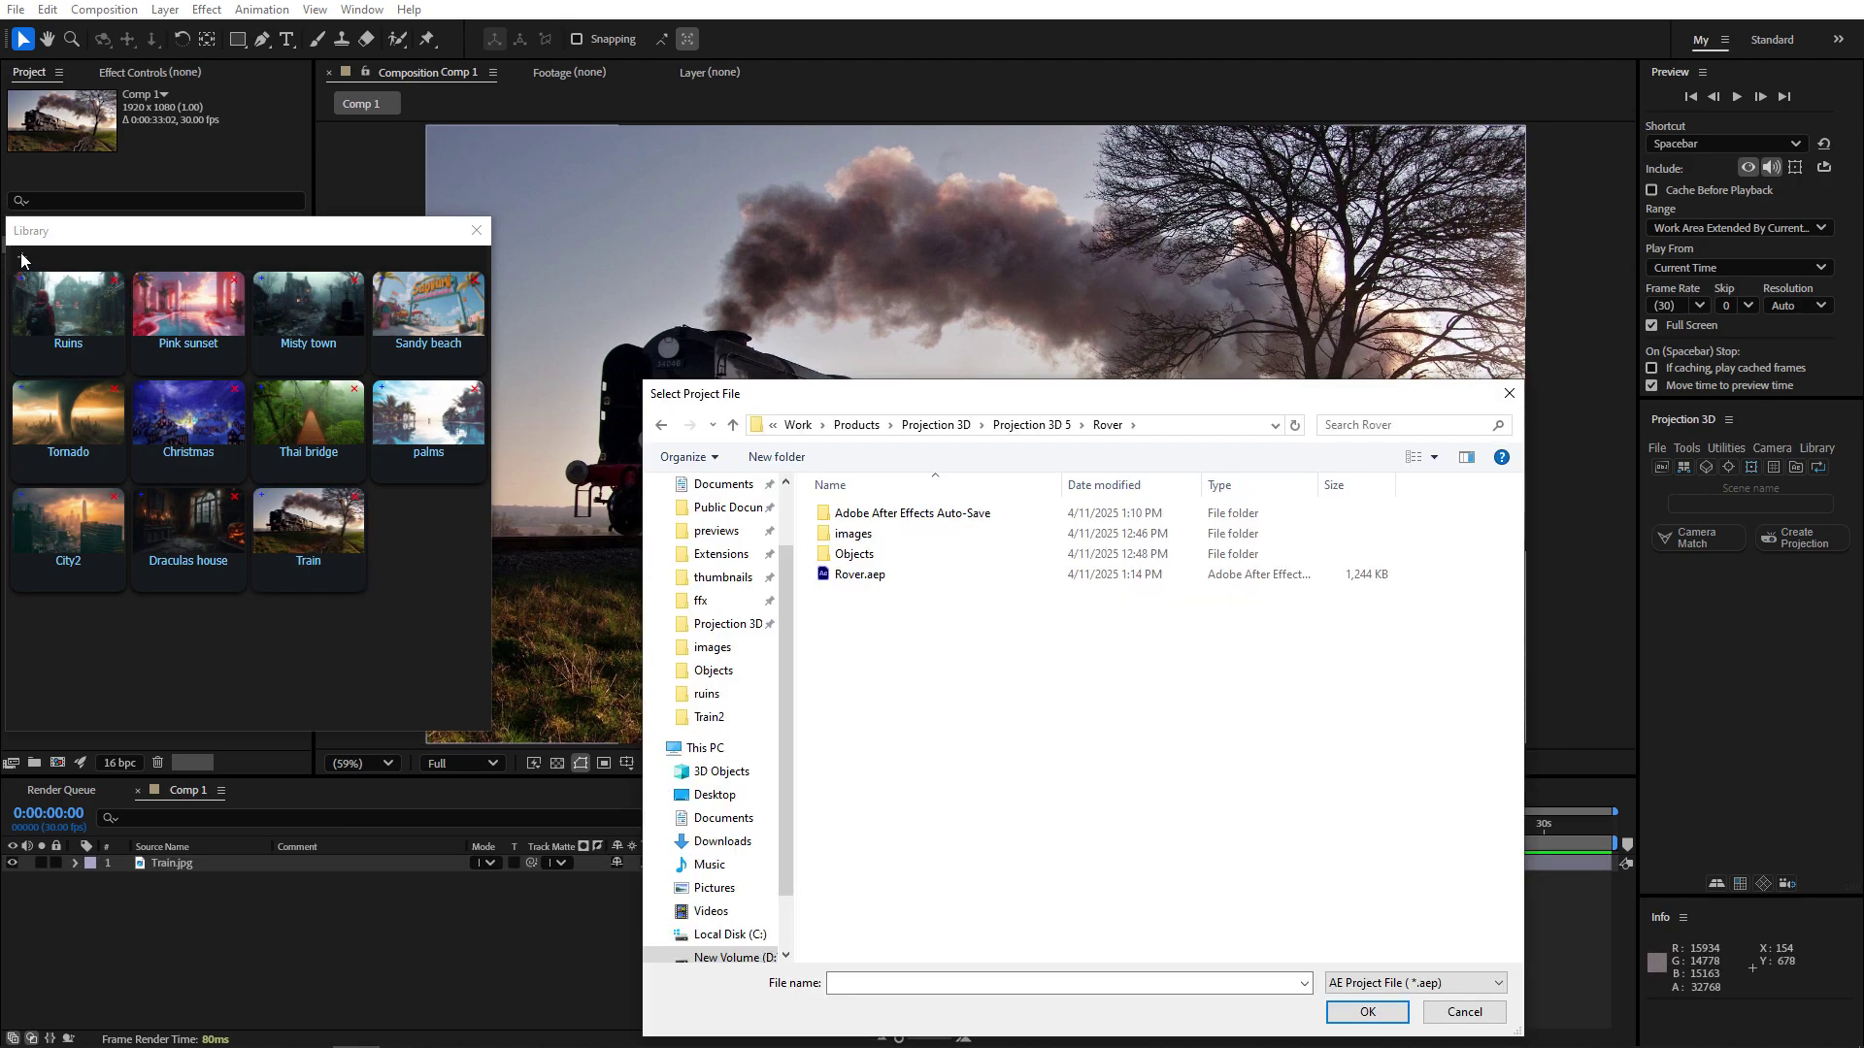
pyautogui.doubleClick(854, 574)
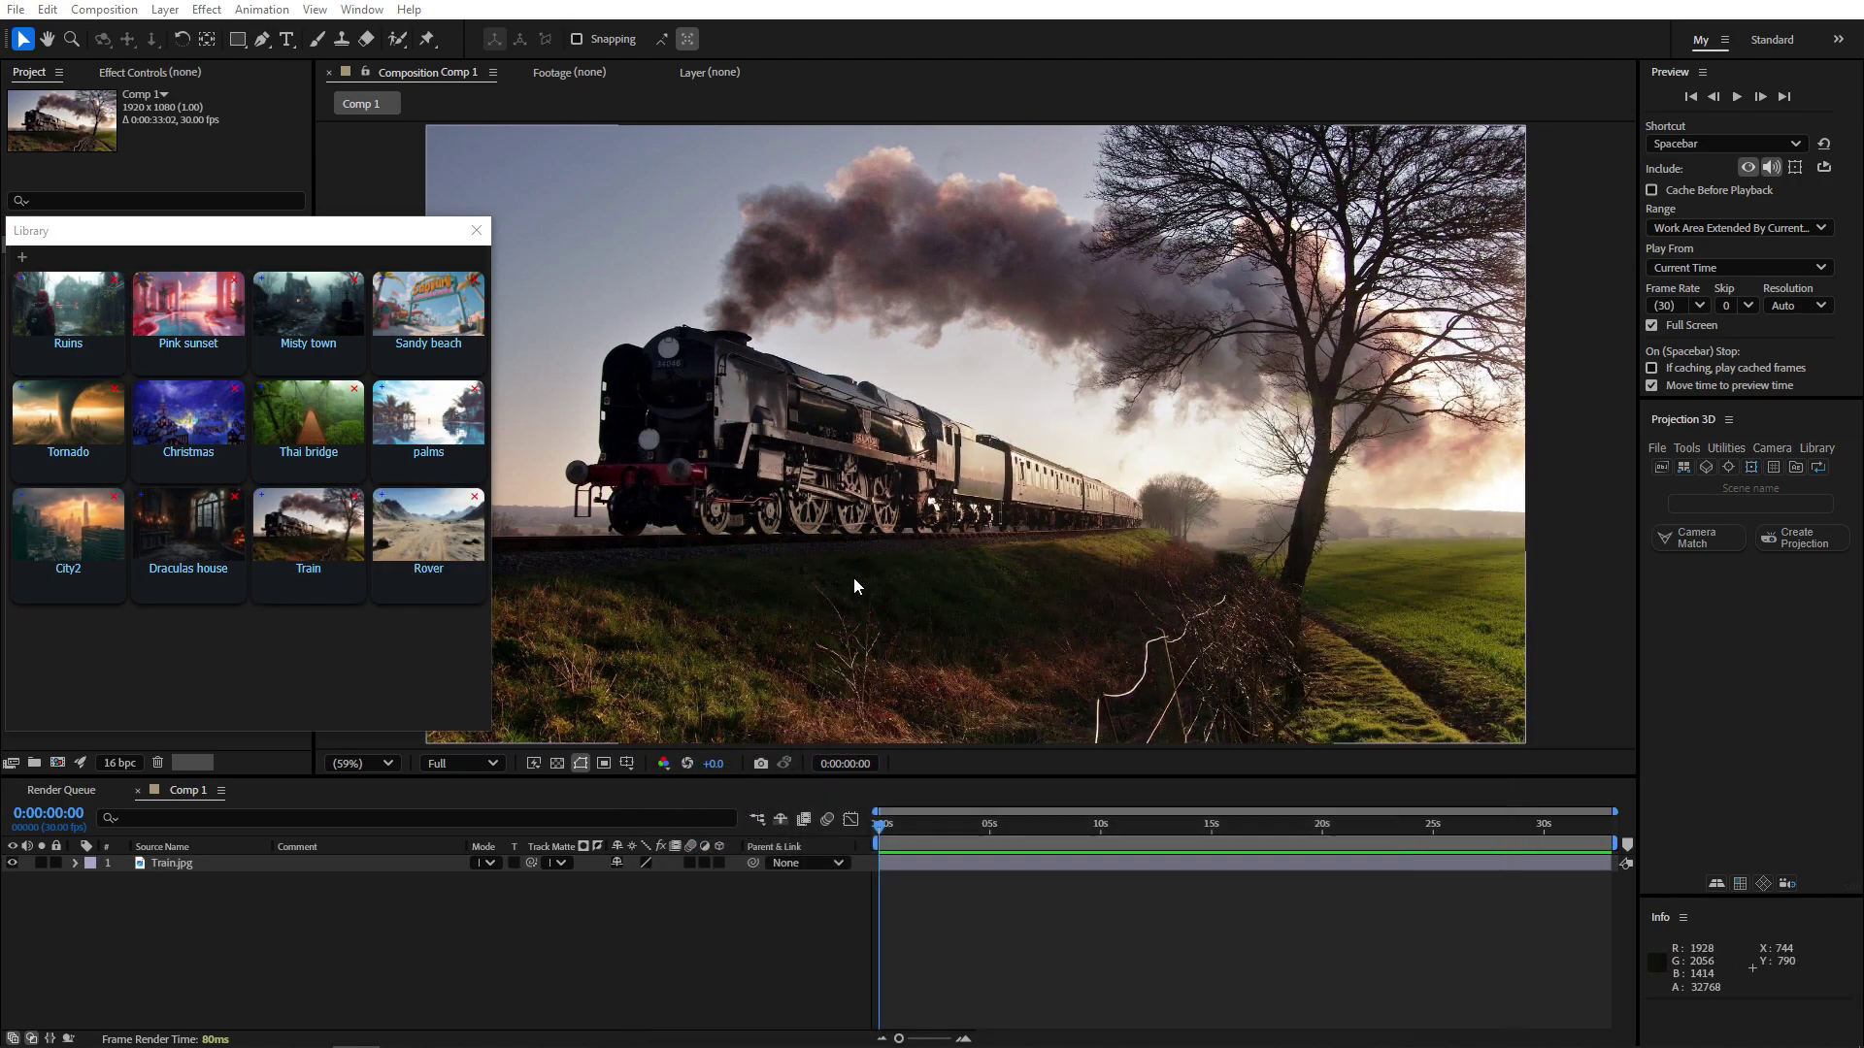
pyautogui.click(85, 324)
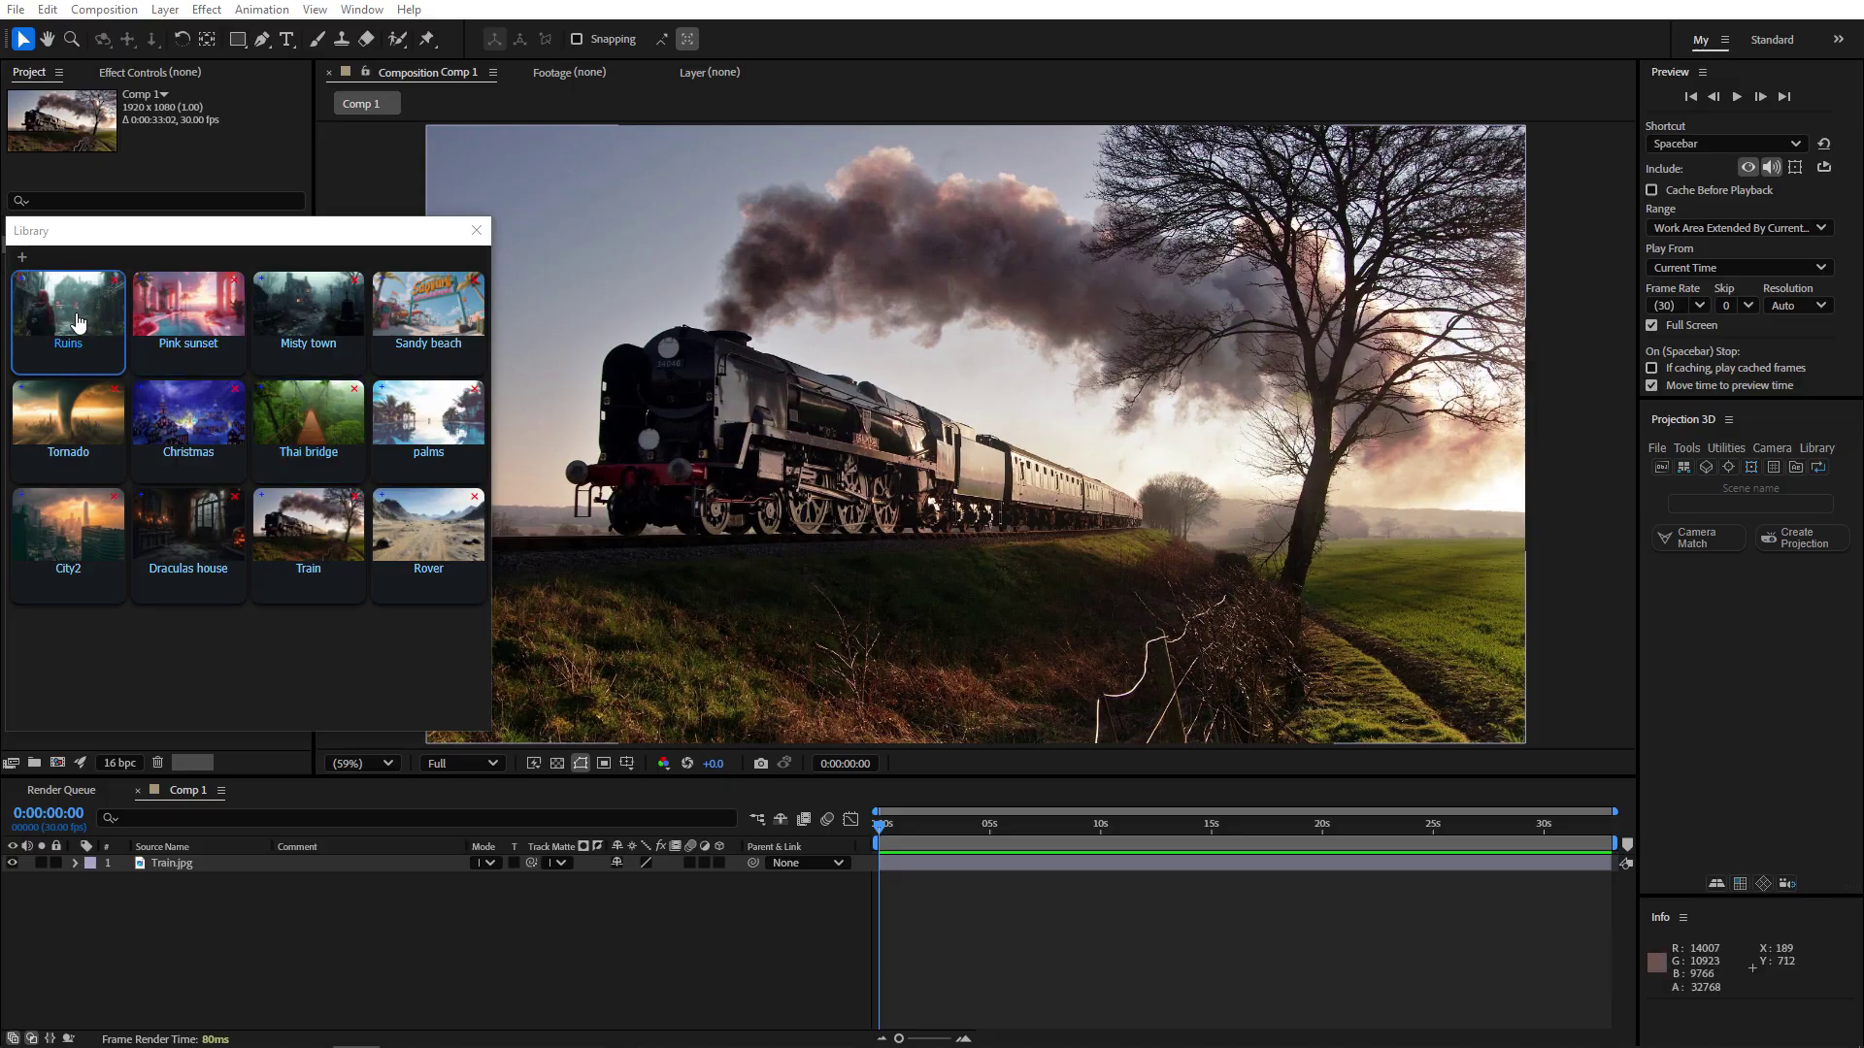
pyautogui.moveTo(893, 828)
pyautogui.mouseDown()
pyautogui.moveTo(1462, 868)
pyautogui.moveTo(879, 828)
pyautogui.mouseUp()
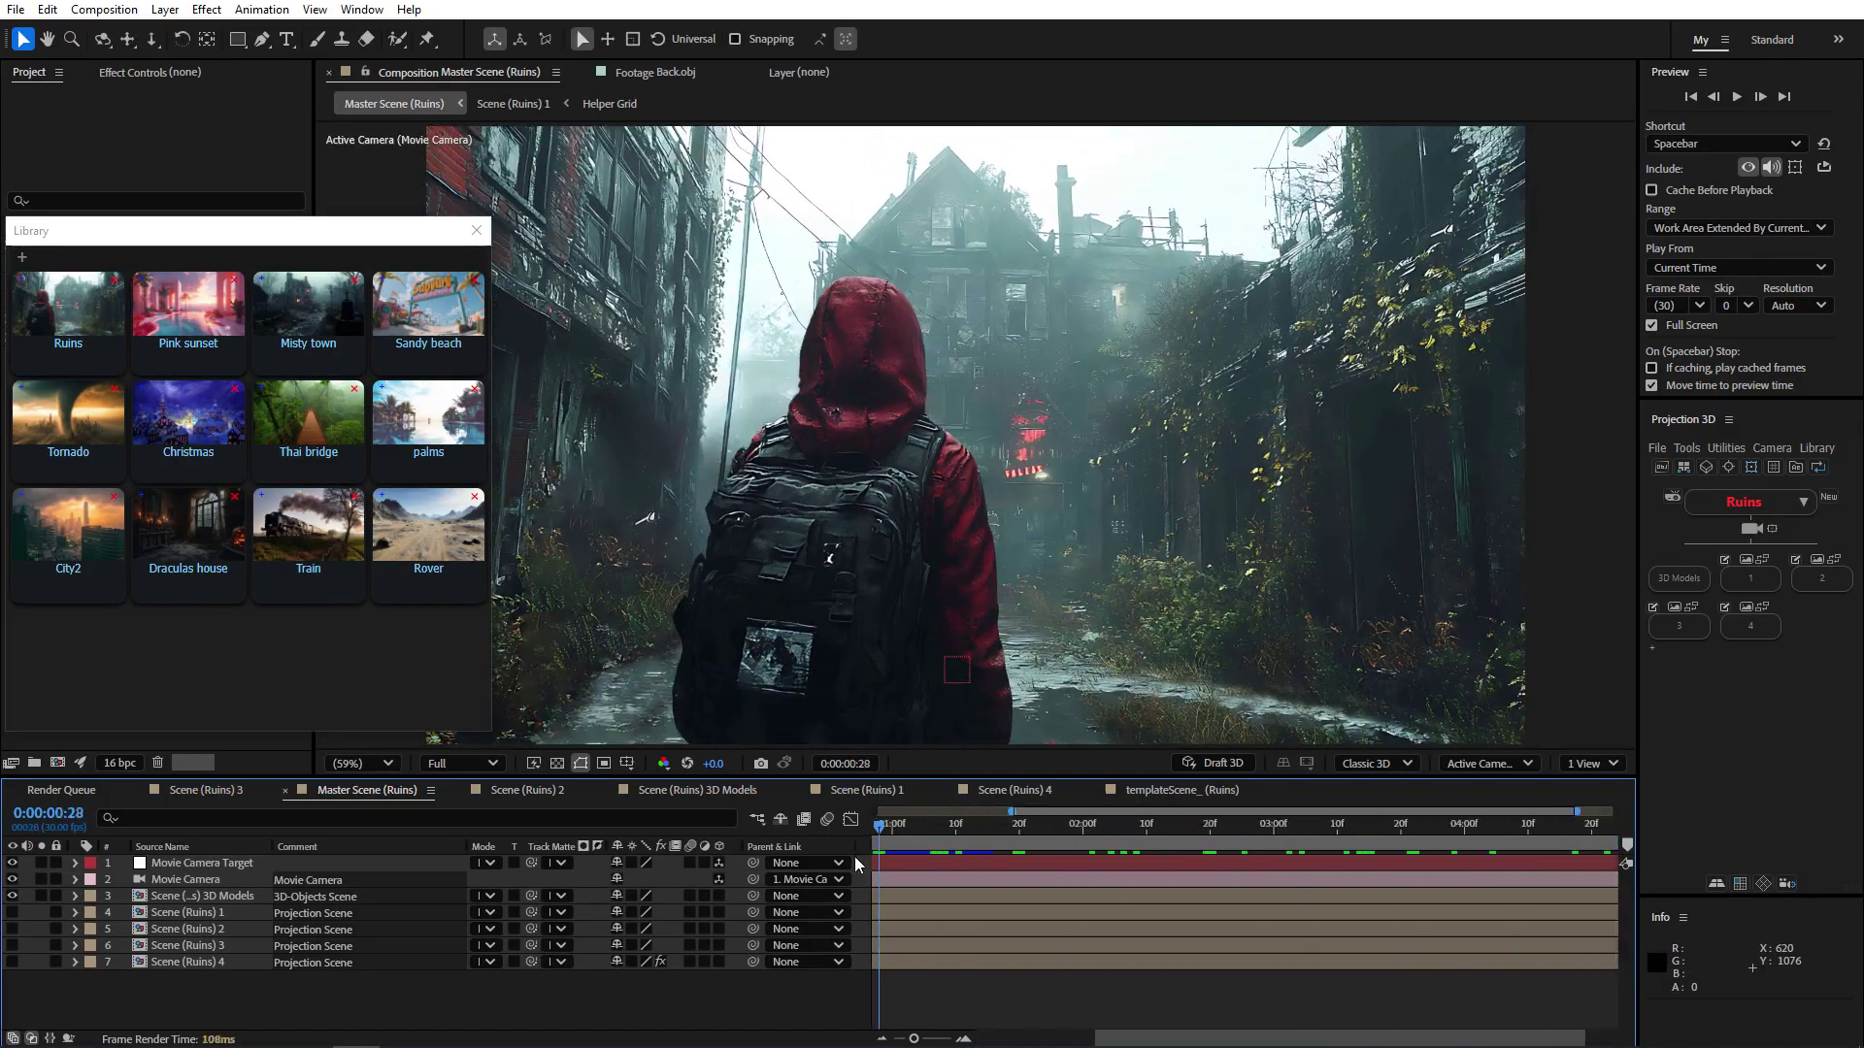
# Step: Load the Palms library scene and scrub through its camera move
pyautogui.click(439, 425)
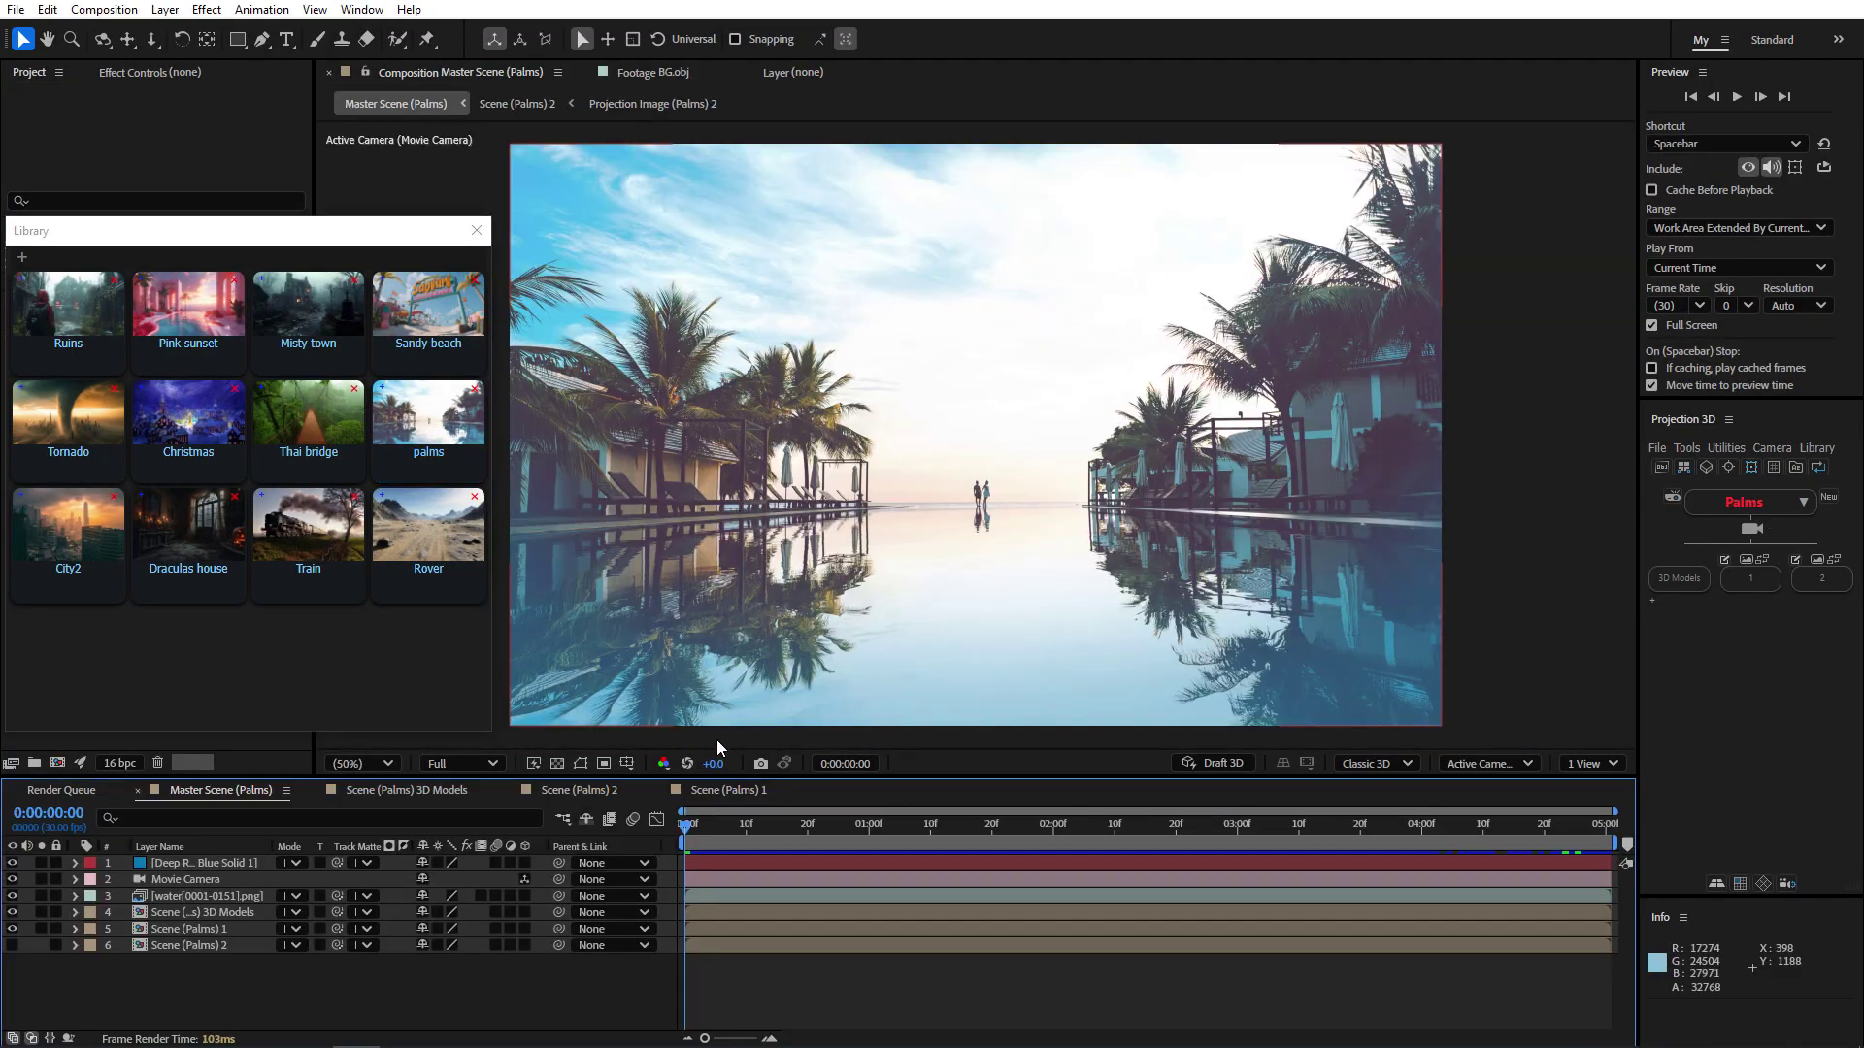
pyautogui.moveTo(712, 829)
pyautogui.mouseDown()
pyautogui.moveTo(1085, 867)
pyautogui.moveTo(1225, 860)
pyautogui.moveTo(604, 849)
pyautogui.mouseUp()
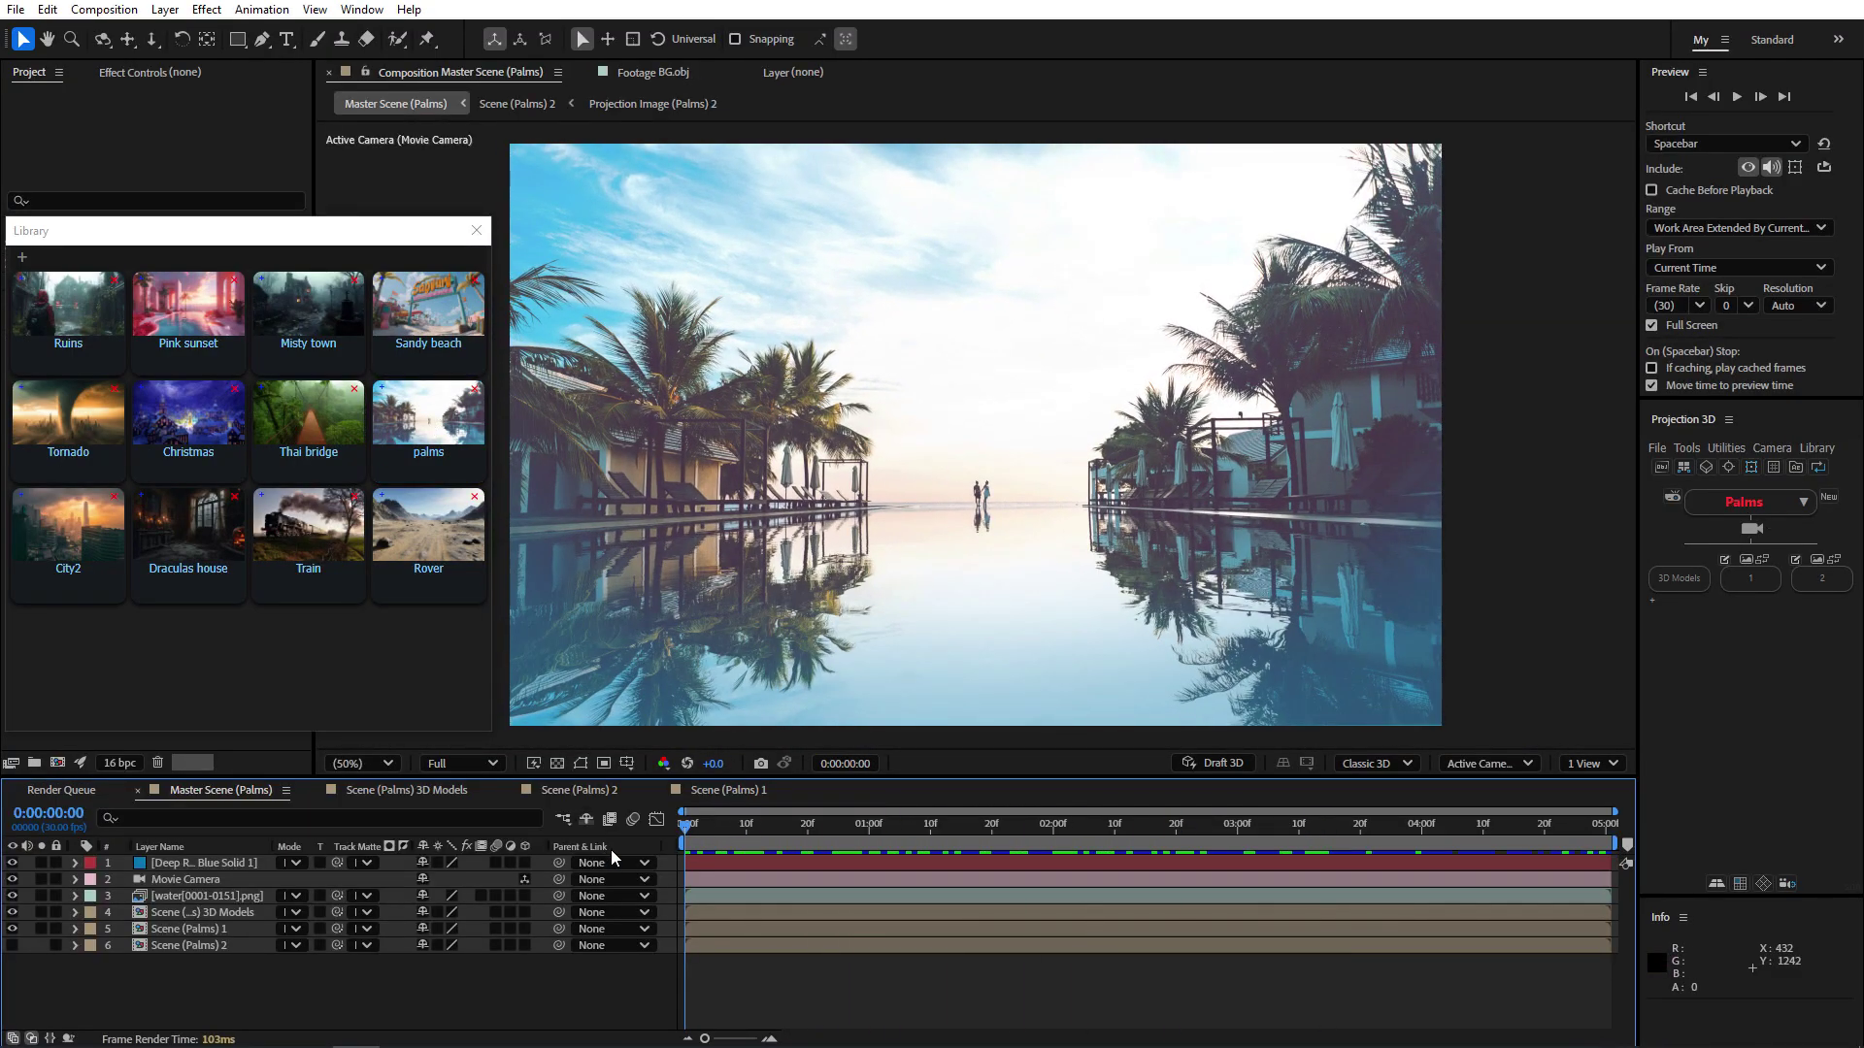